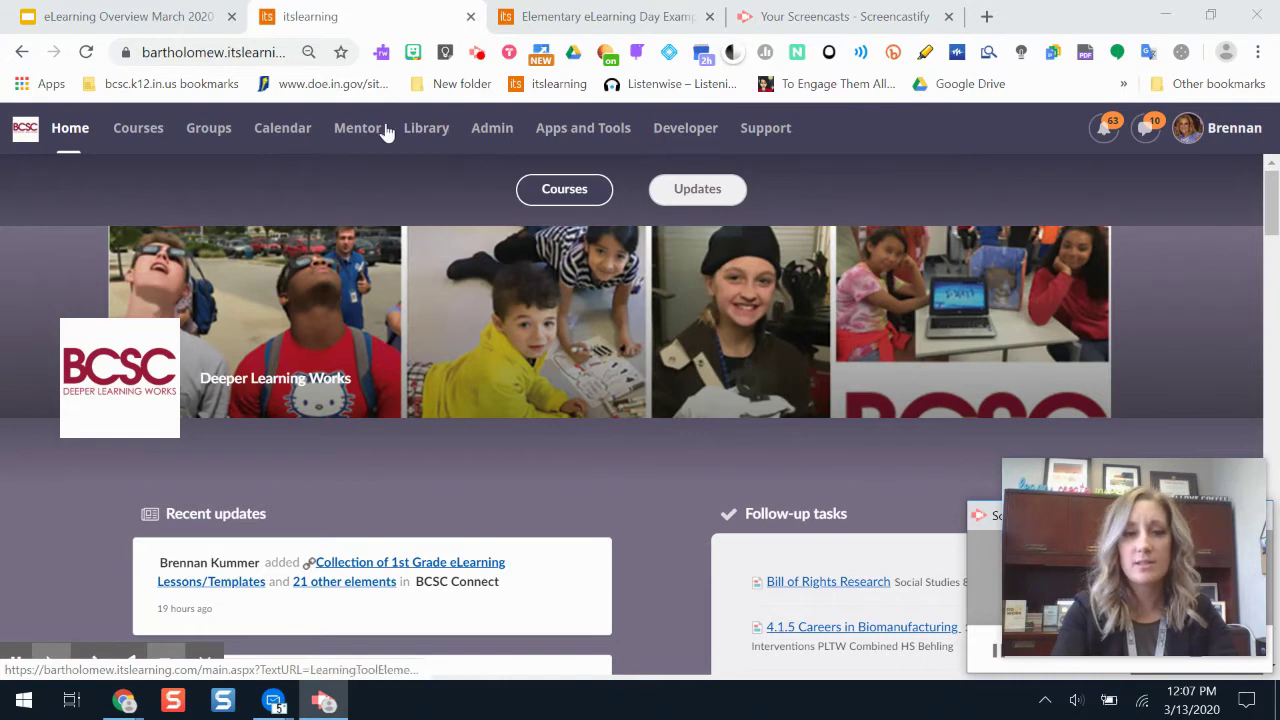
Step: Search the itslearning Library for "elearning"
click(436, 140)
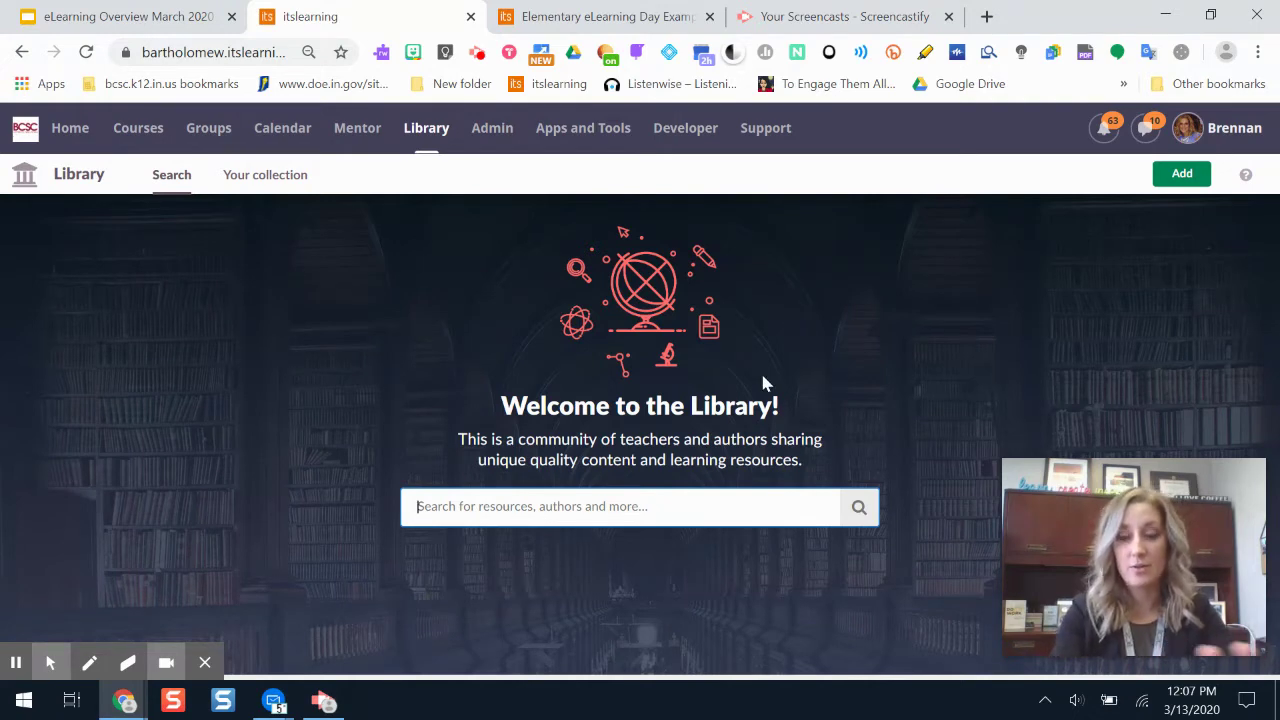
click(492, 505)
text(elearning)
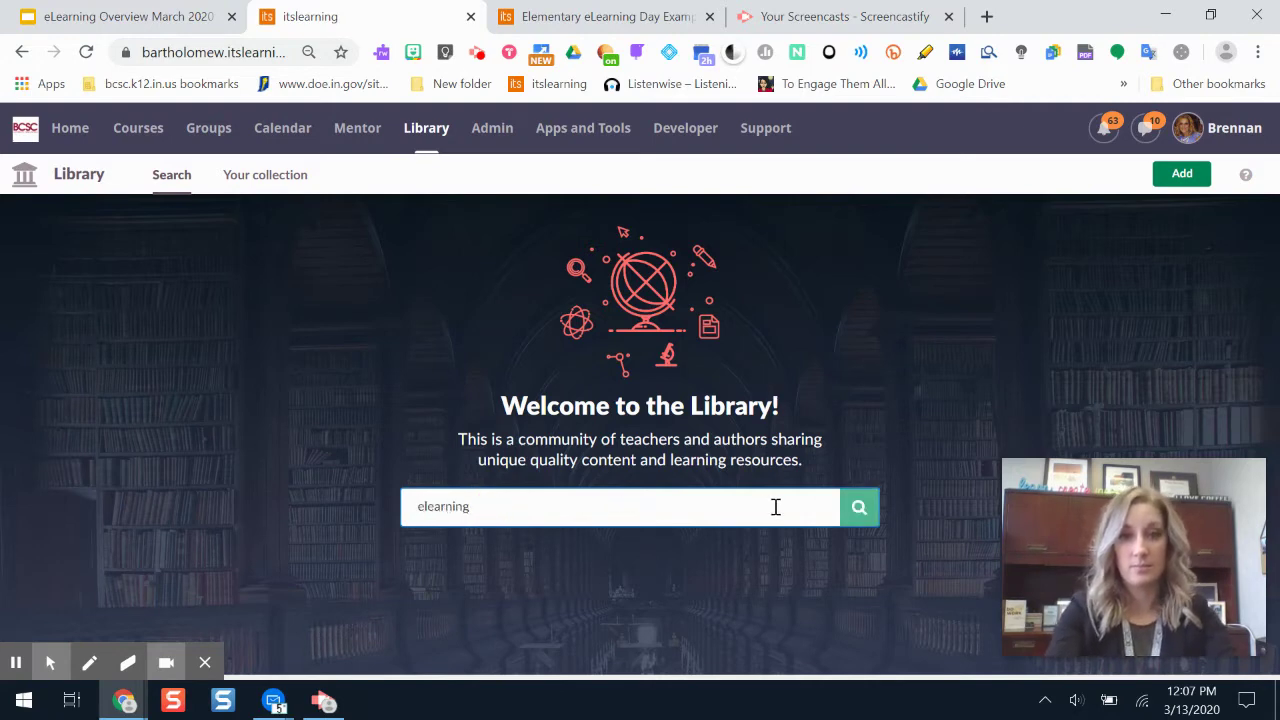
click(868, 520)
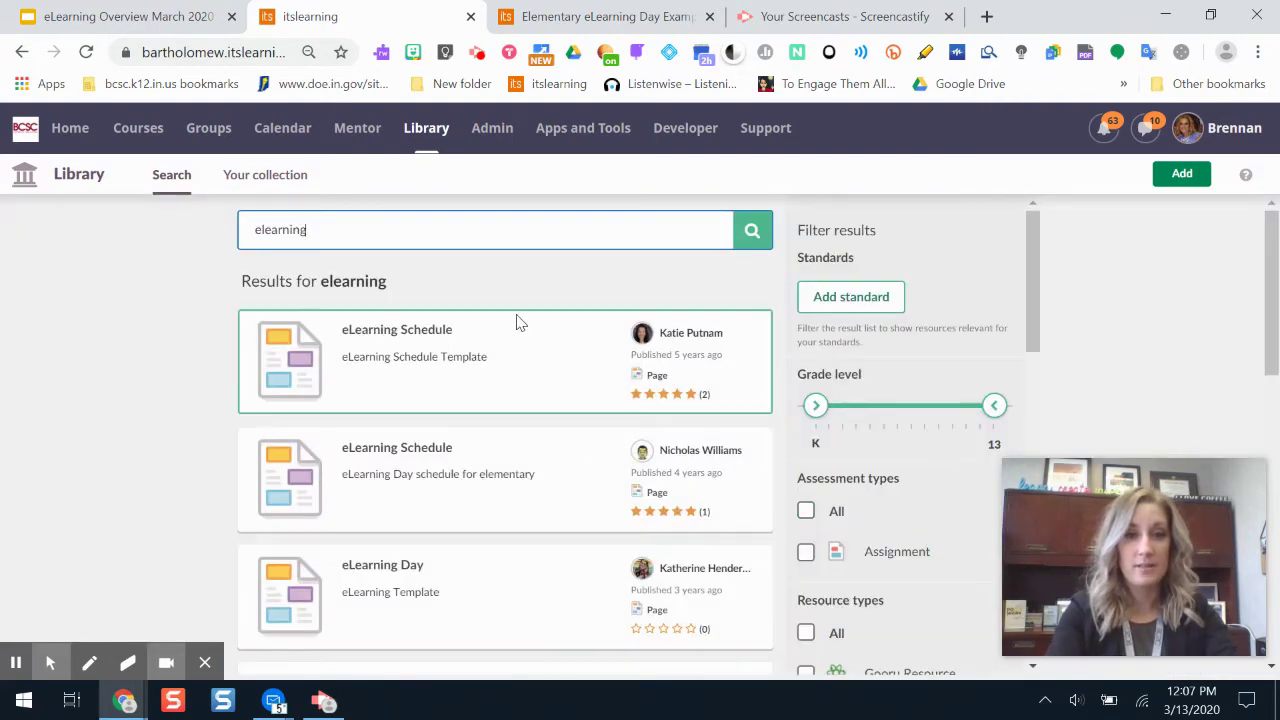
Step: Find the BCSC Elementary eLearning Day Template among the search results and open its details
drag(1033, 293, 1036, 301)
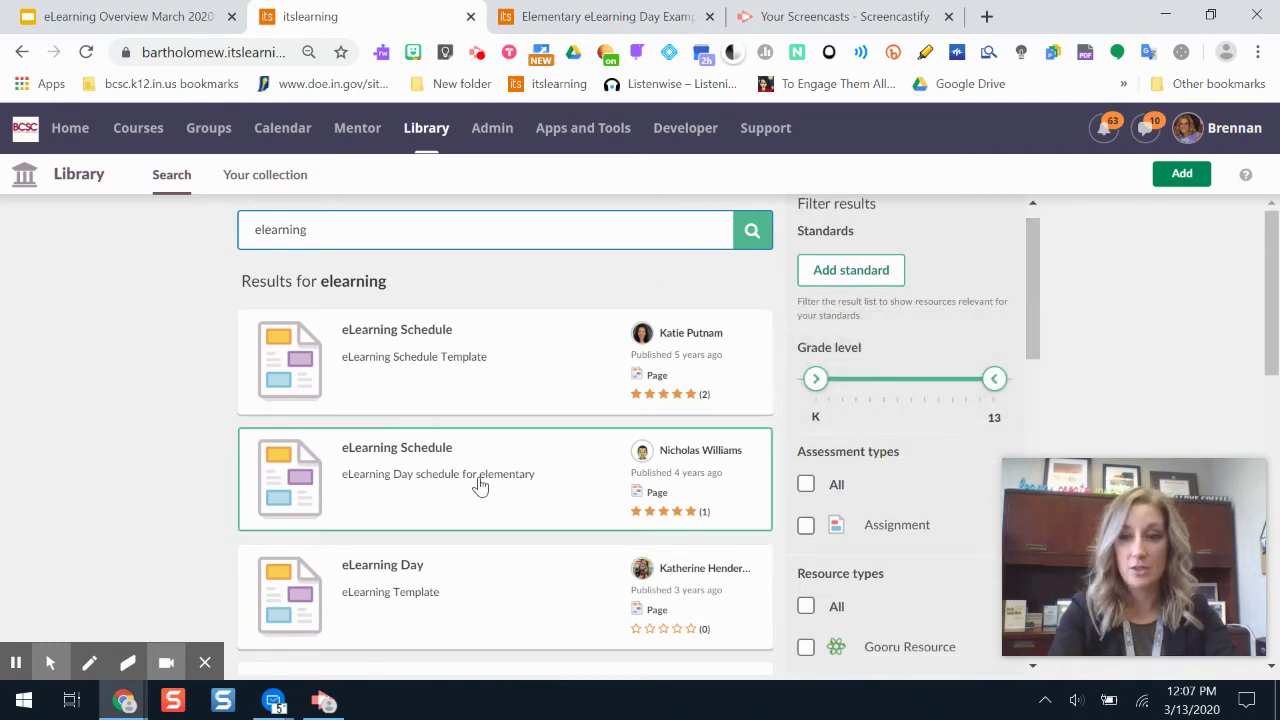
mouse_move(478, 485)
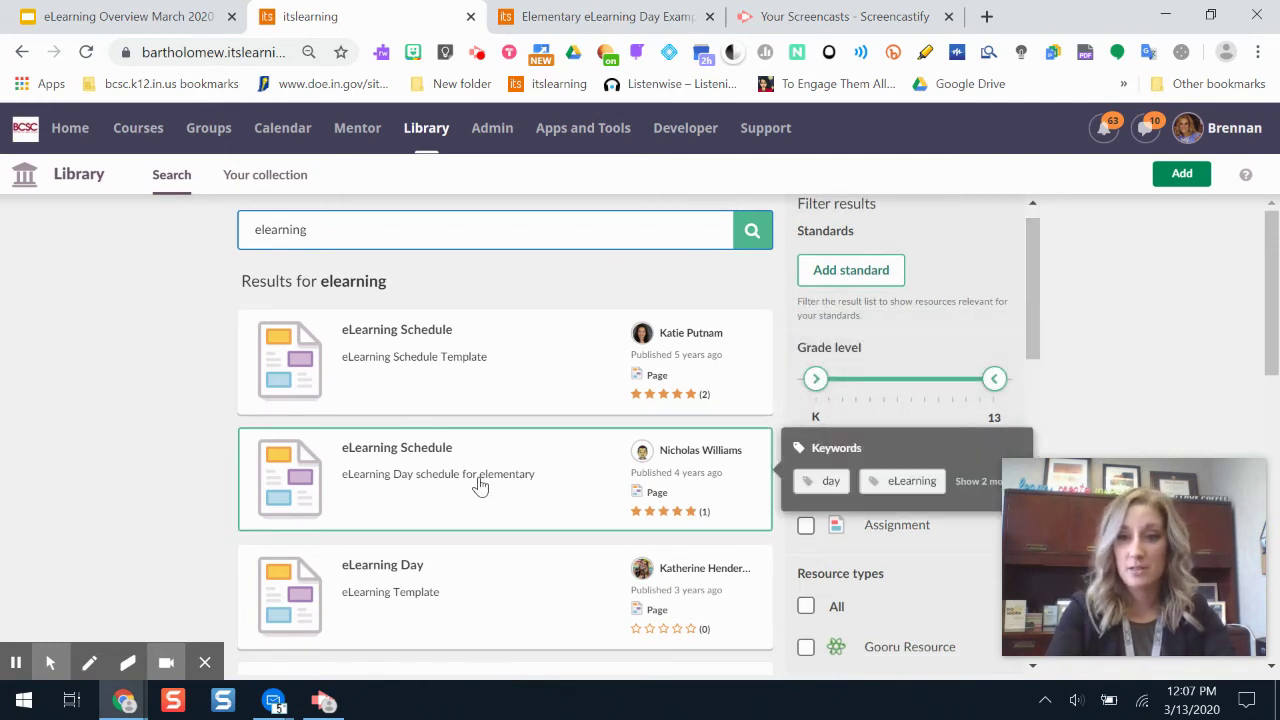
drag(1040, 296, 1042, 355)
drag(1270, 272, 1277, 580)
drag(1040, 315, 1043, 343)
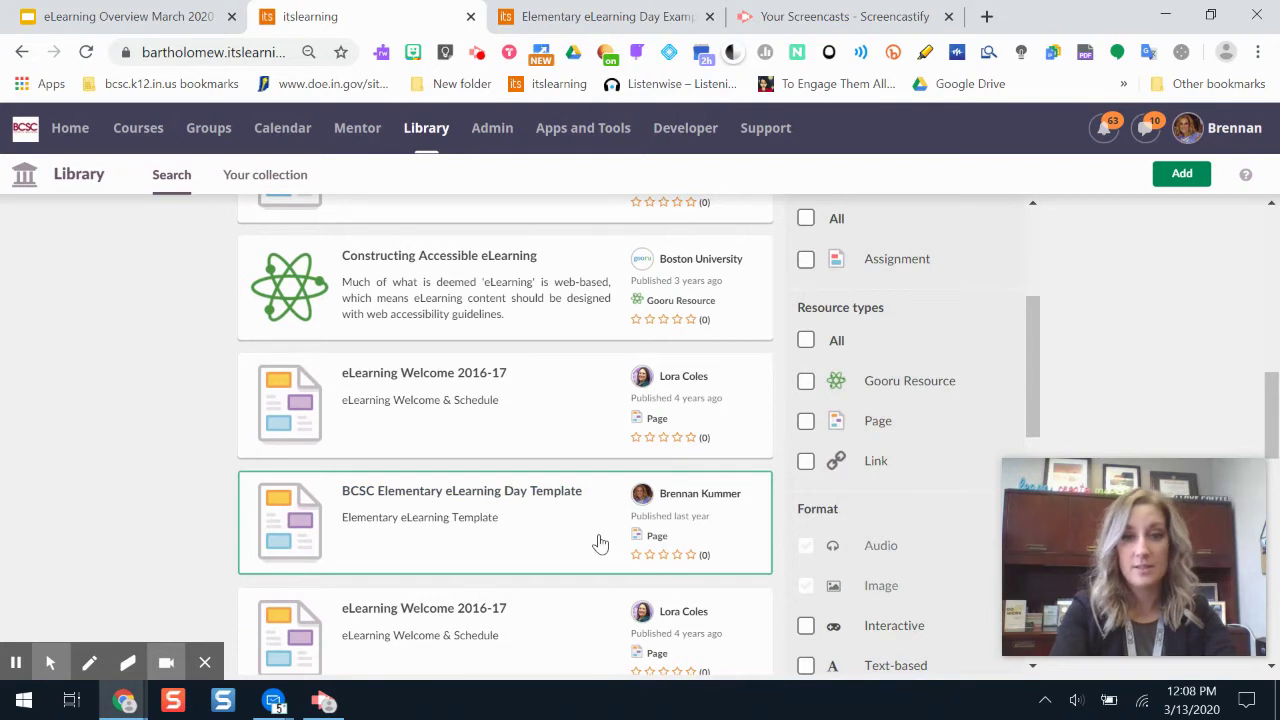
click(554, 532)
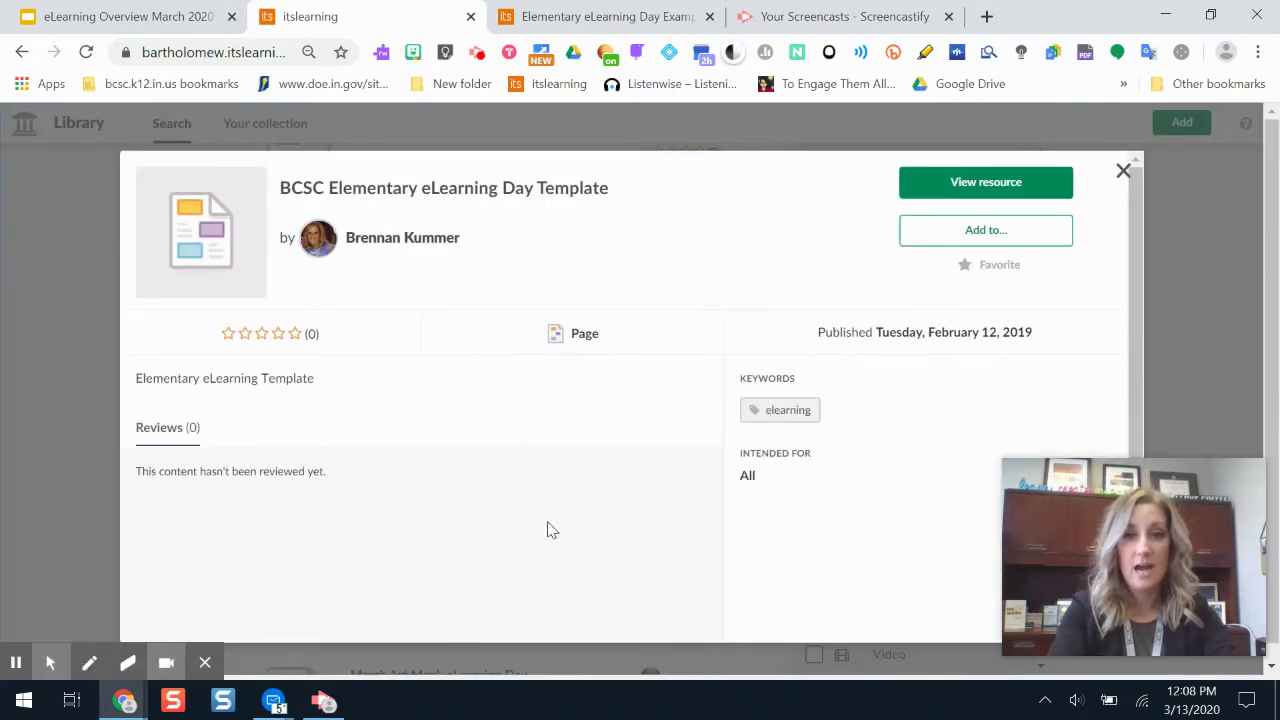
Step: View the template resource and examine its content blocks, from the instructions and goals to the reading block
click(961, 197)
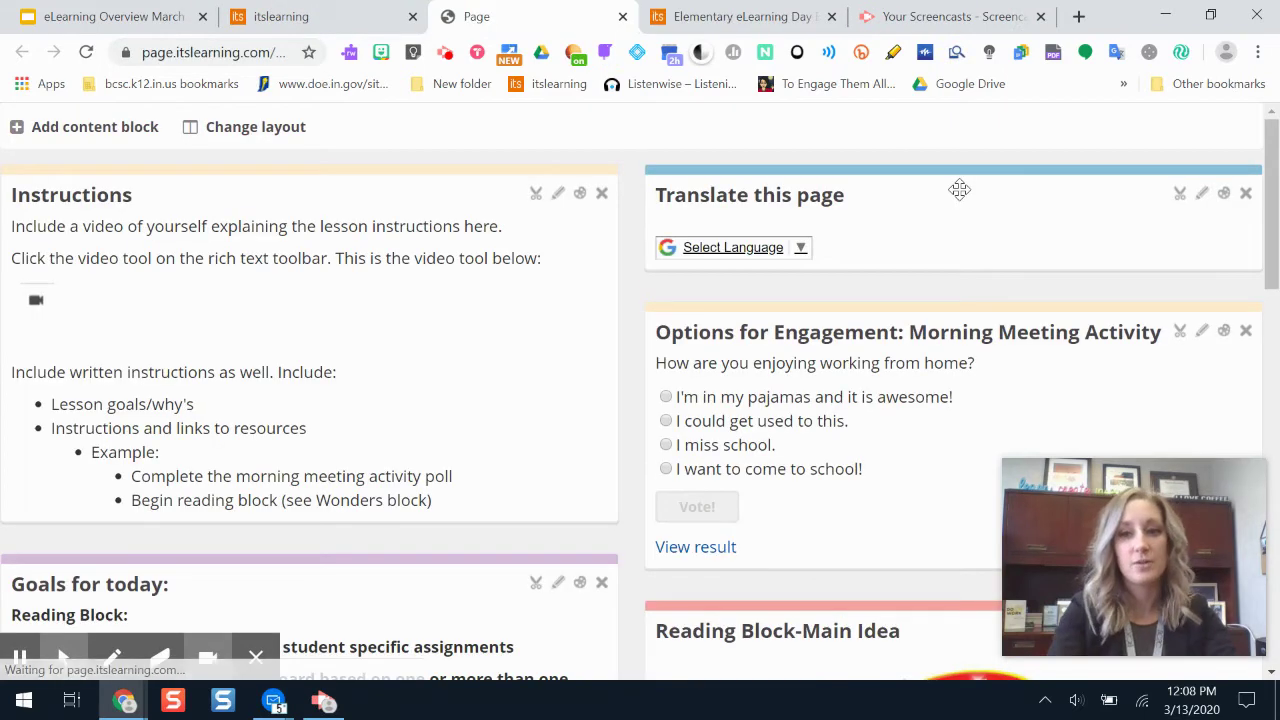
mouse_move(1267, 212)
mouse_down()
mouse_move(1268, 320)
mouse_move(1268, 200)
mouse_up()
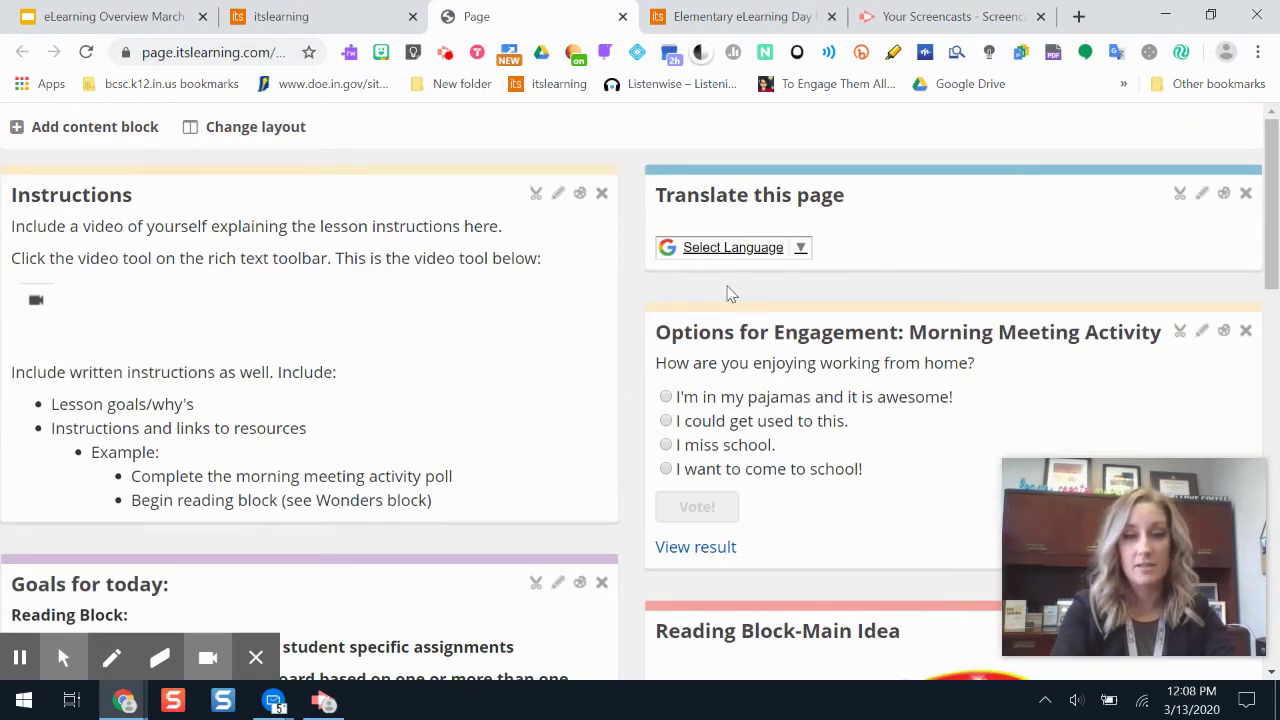
drag(1270, 200, 1276, 332)
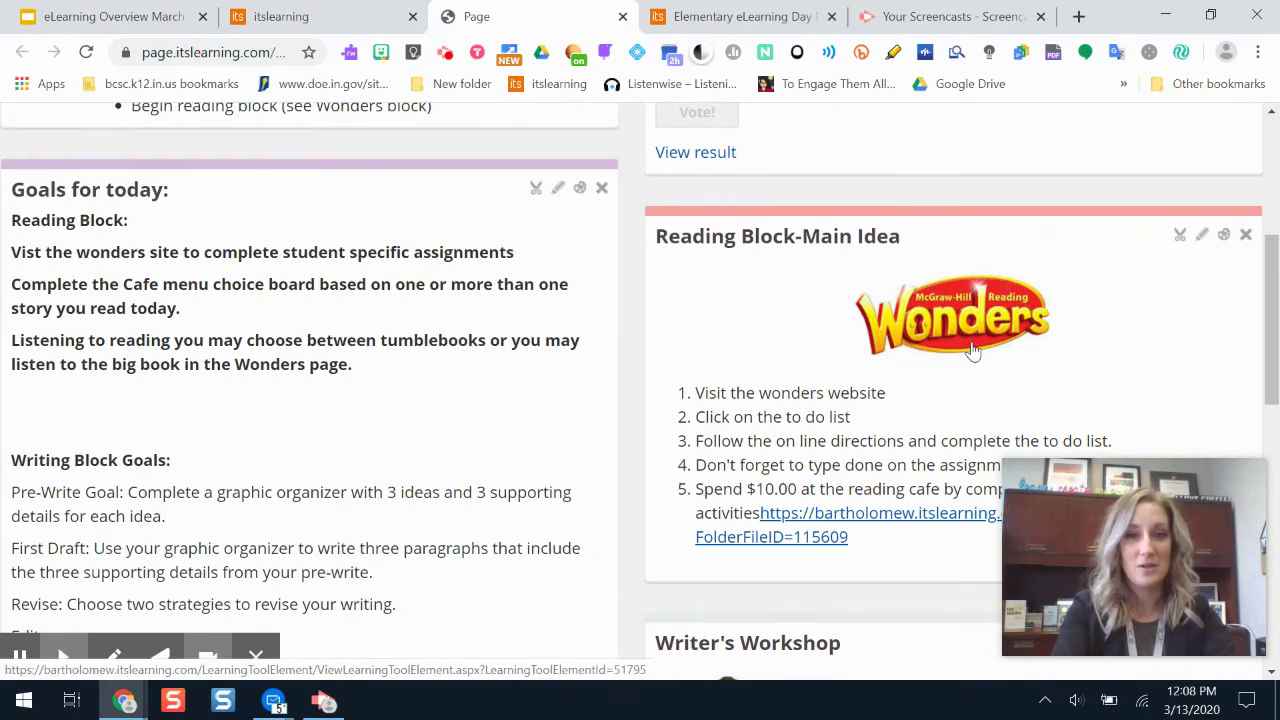
drag(1274, 282, 1275, 172)
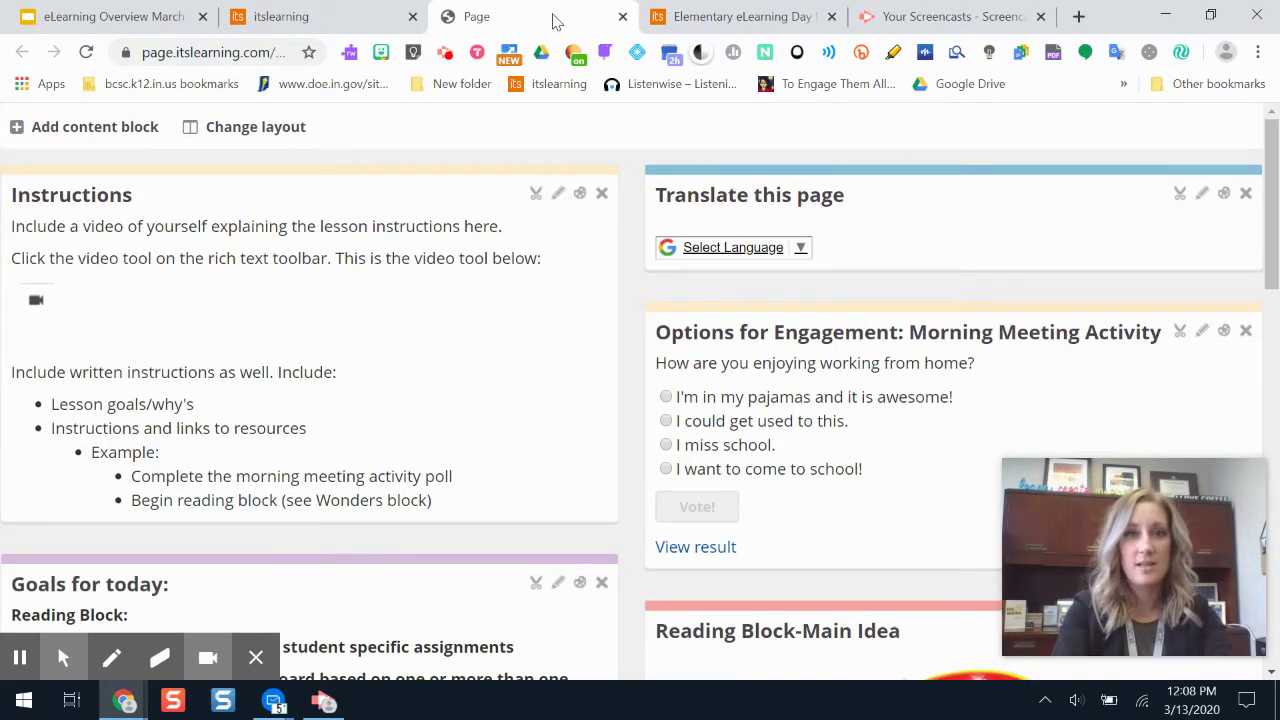
Step: Return to the template's library details and choose the sample course as the course to add it to
click(338, 28)
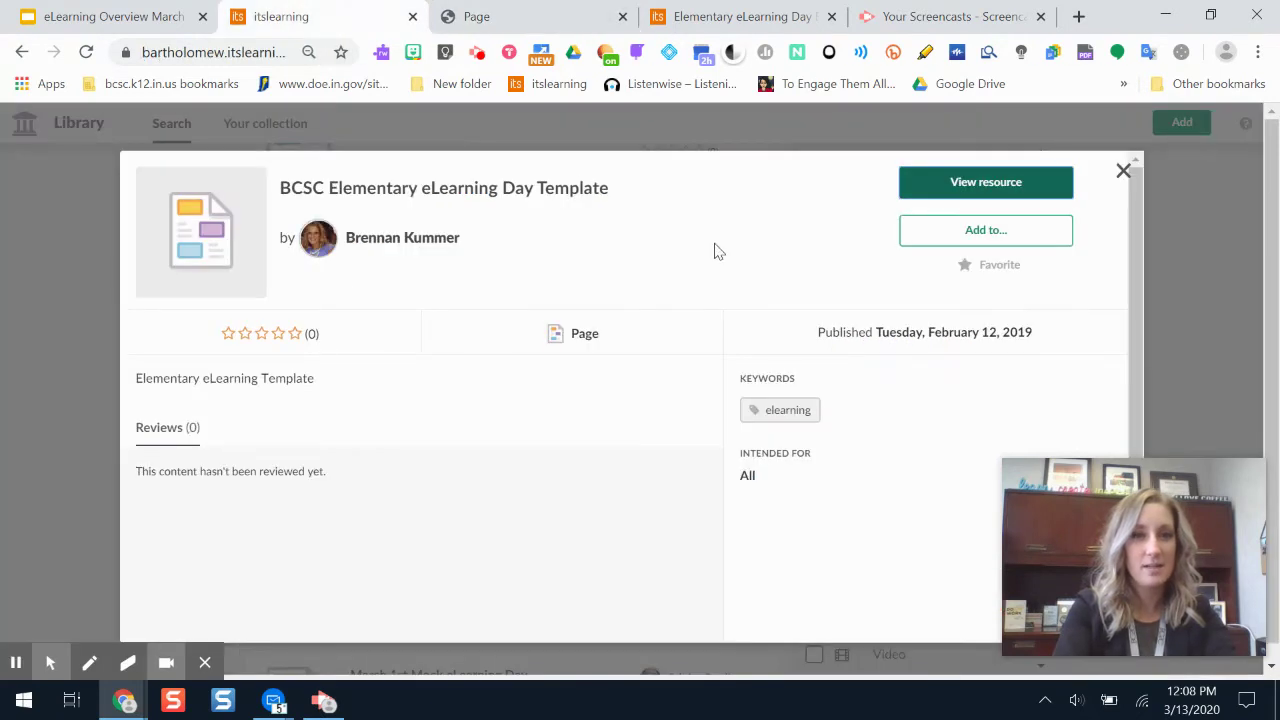
click(993, 235)
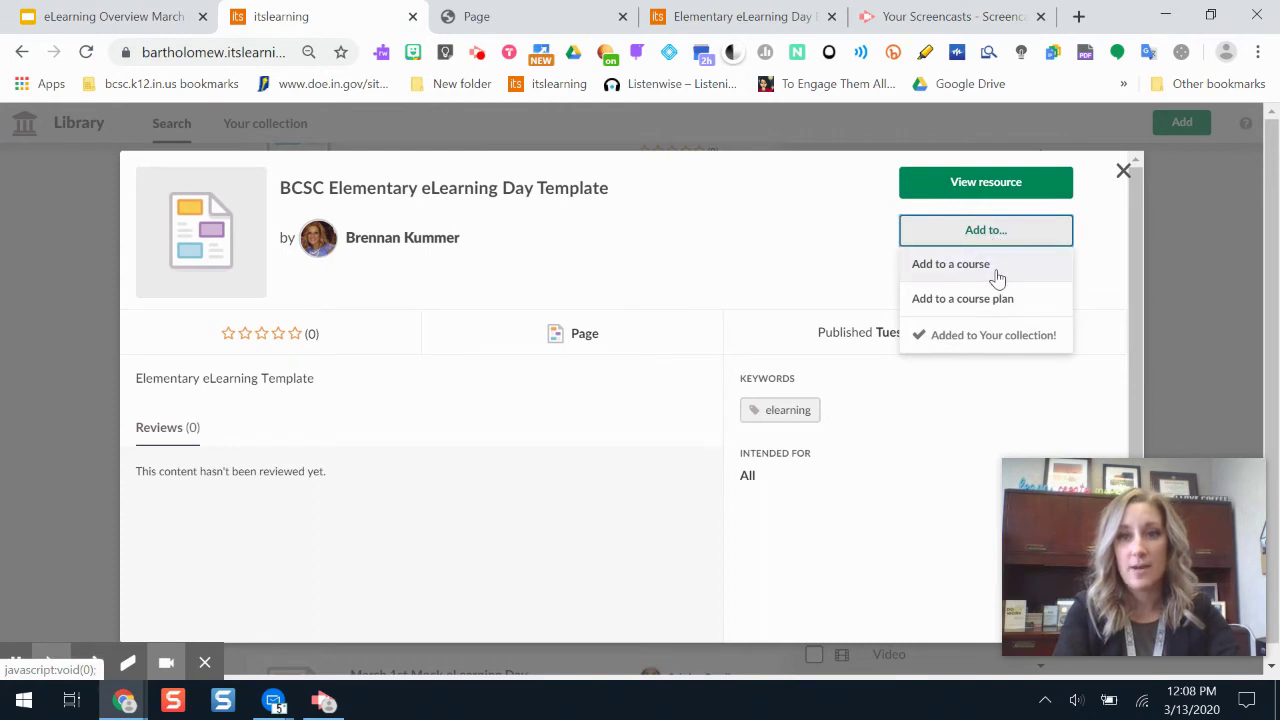
click(997, 272)
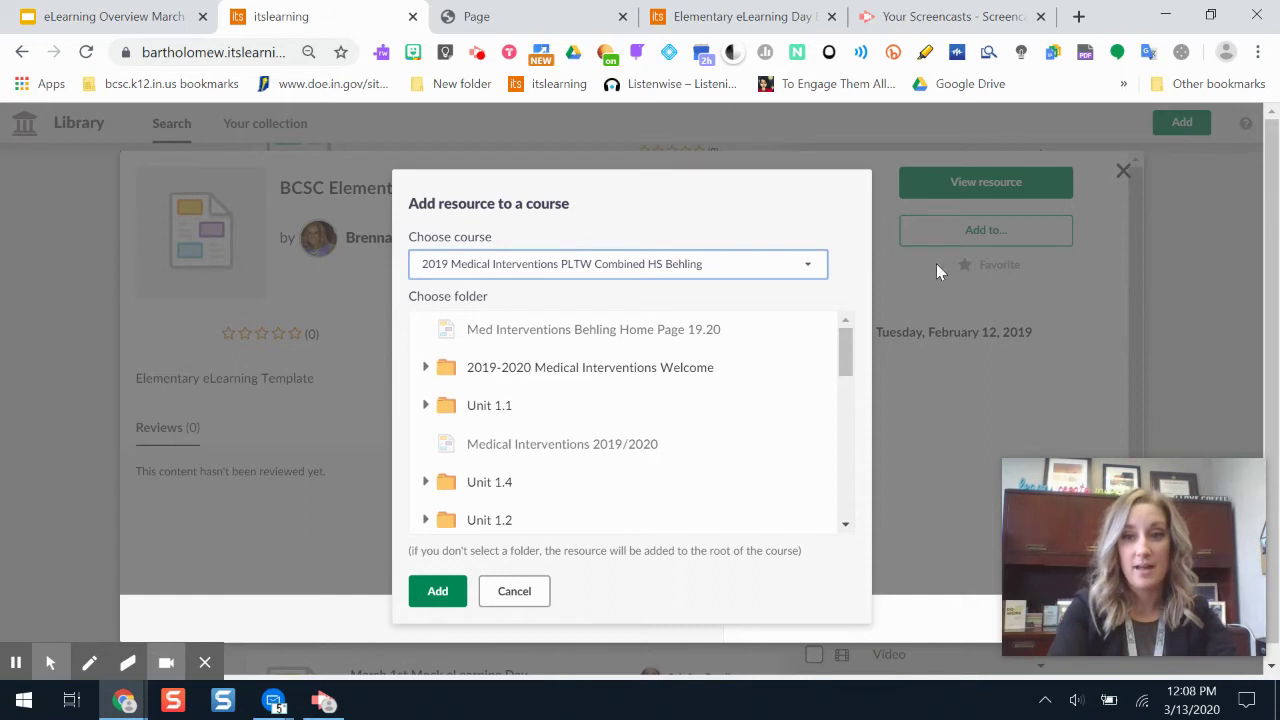
click(810, 268)
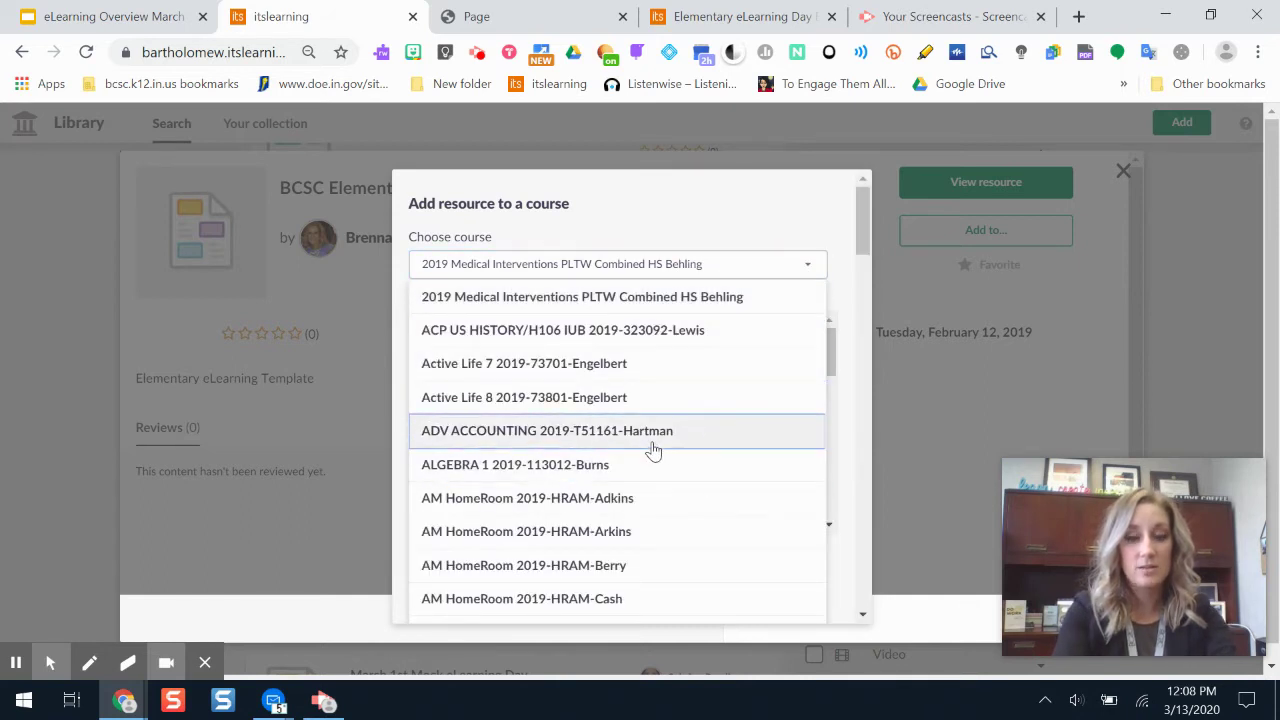
scroll(653, 452, down, 10)
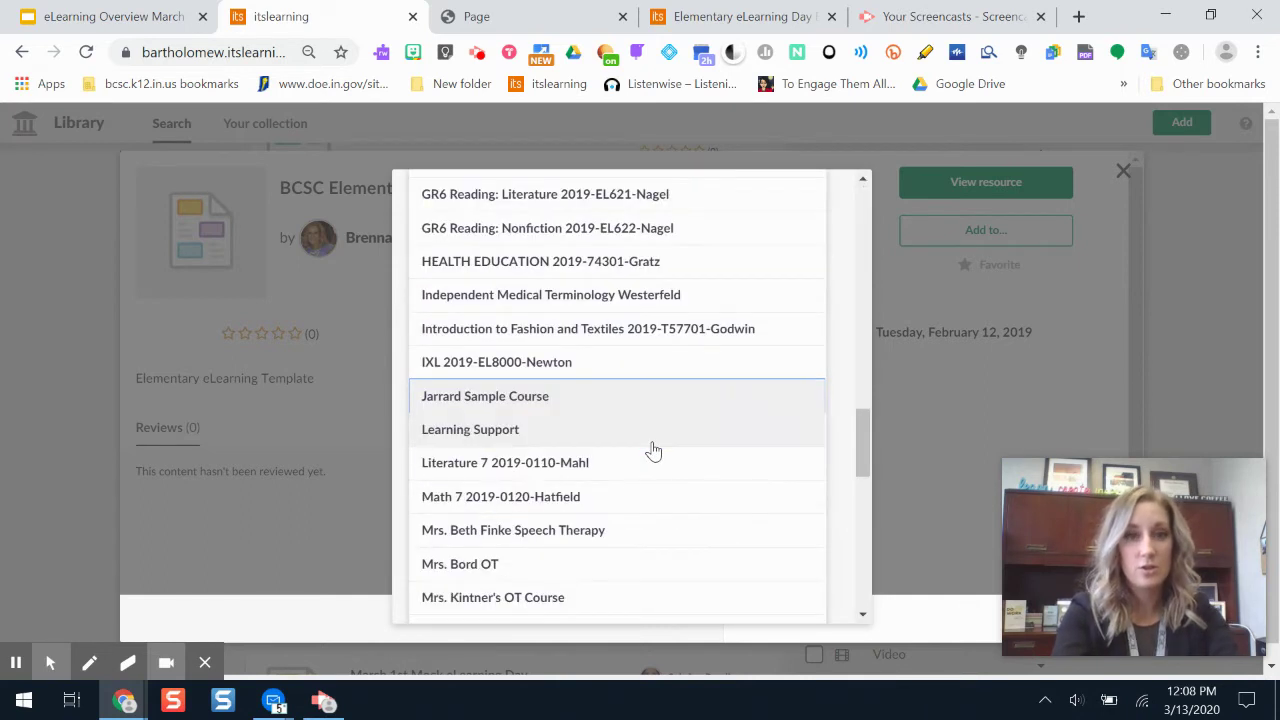
click(562, 396)
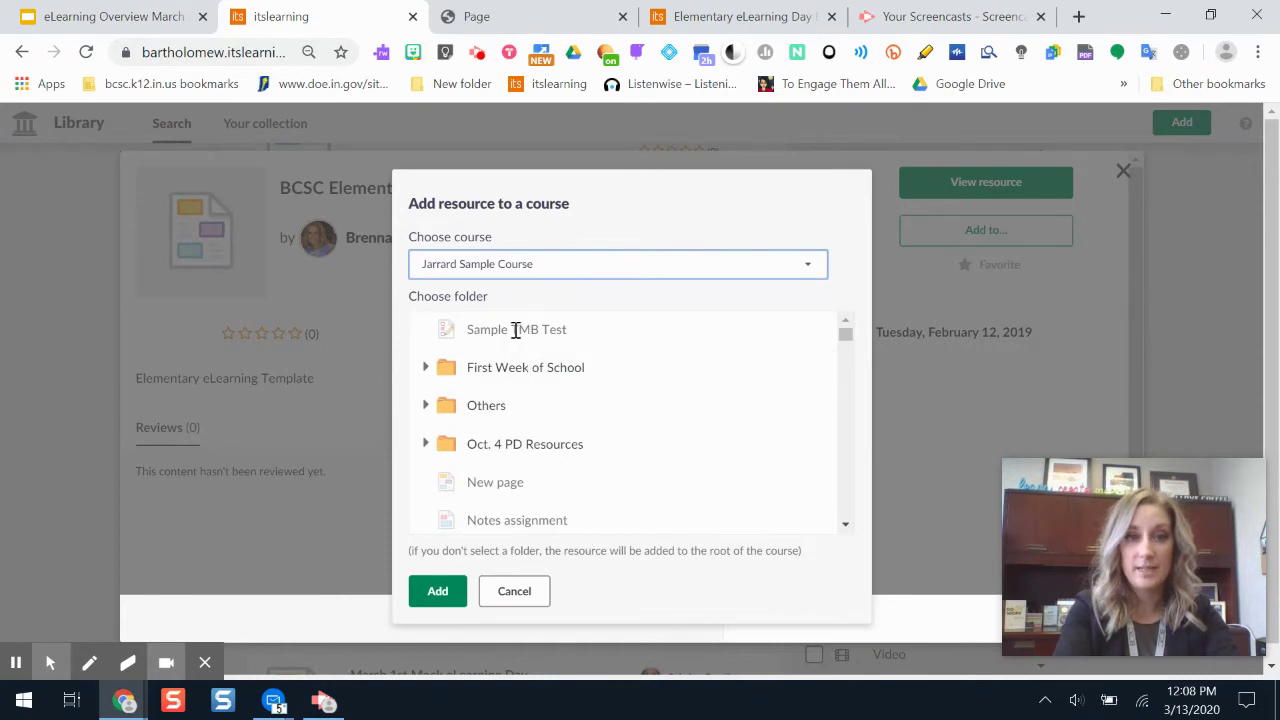
Step: Add the template to the course's First Week of School folder and go to the course
drag(846, 334, 854, 551)
drag(465, 360, 847, 494)
click(845, 467)
click(847, 496)
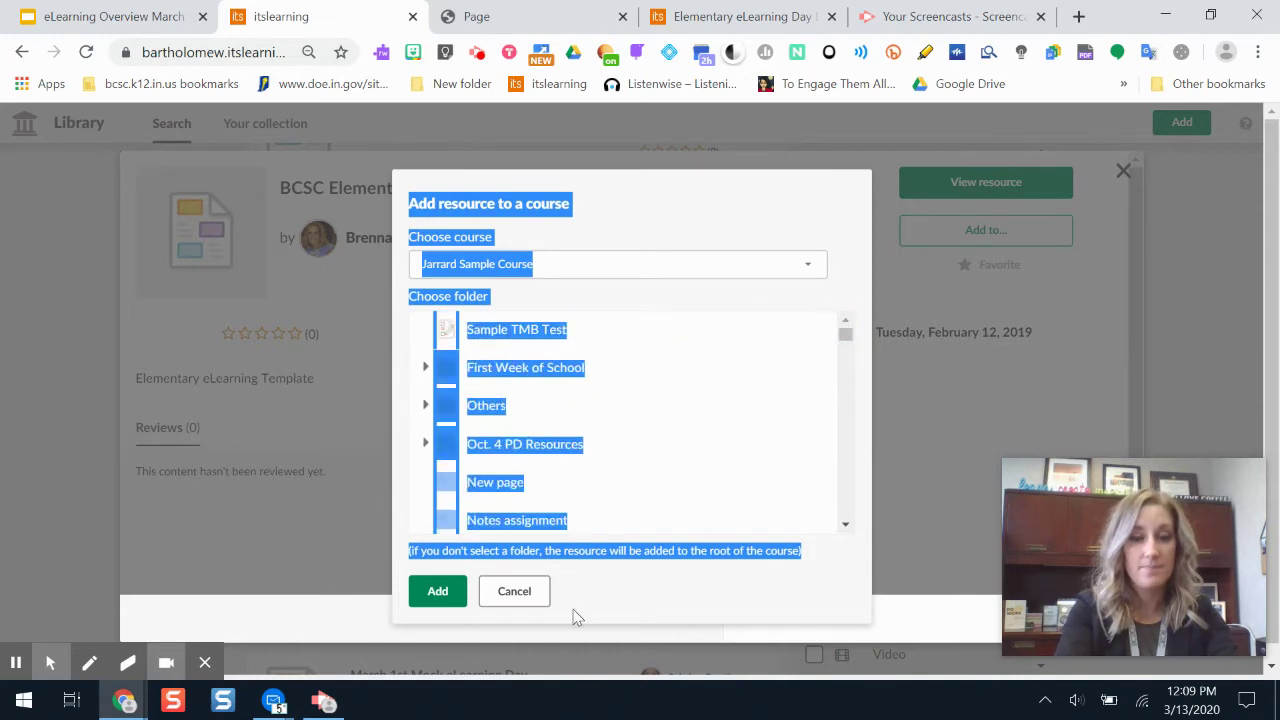
click(627, 418)
click(432, 369)
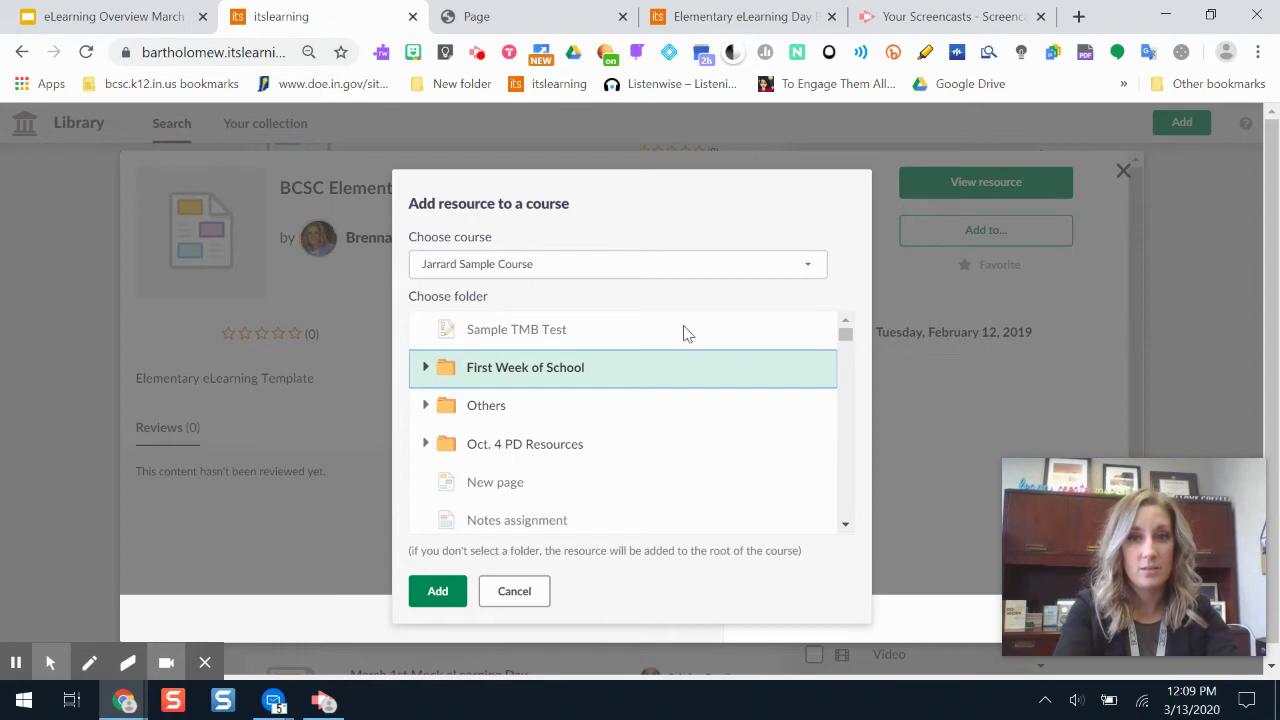
click(572, 333)
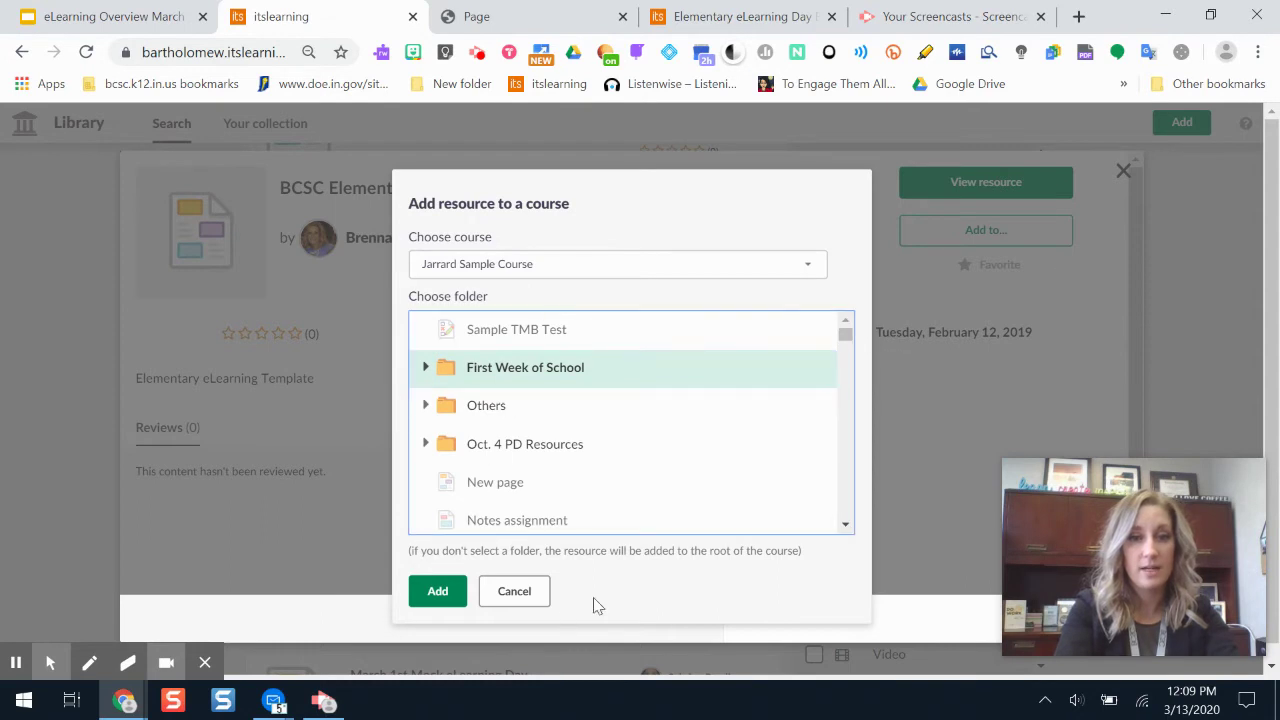
click(438, 596)
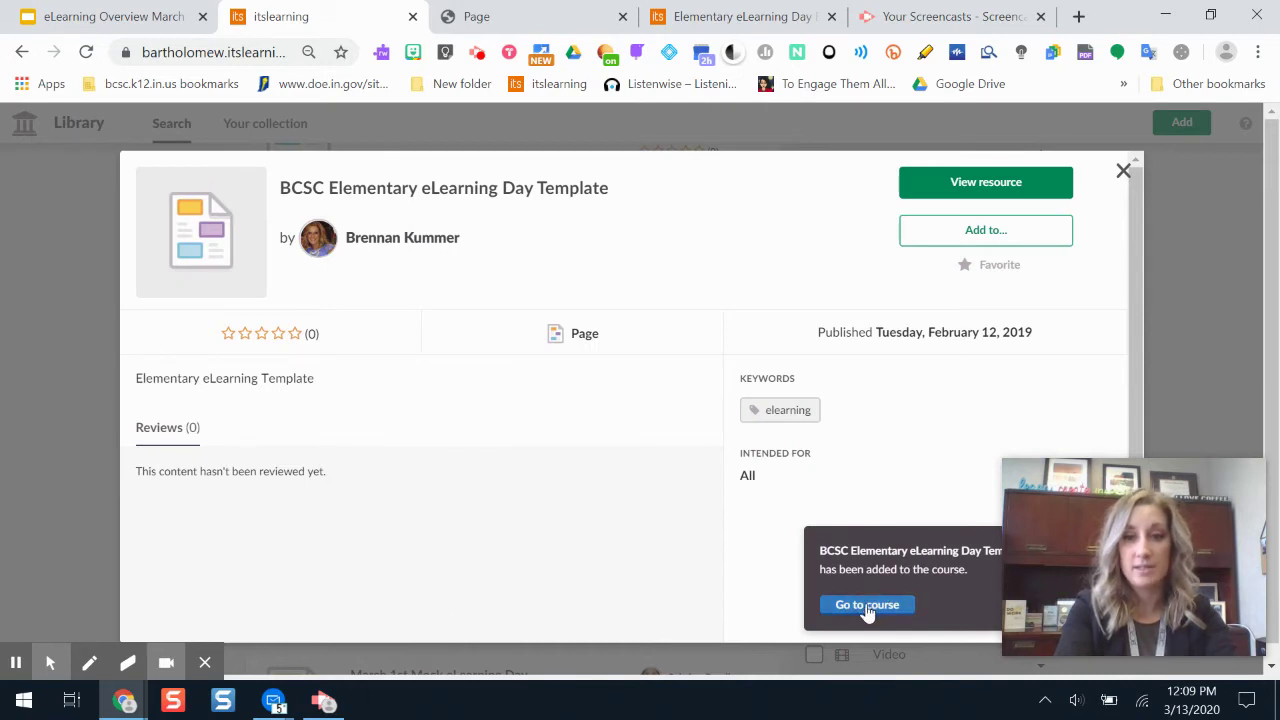
click(867, 607)
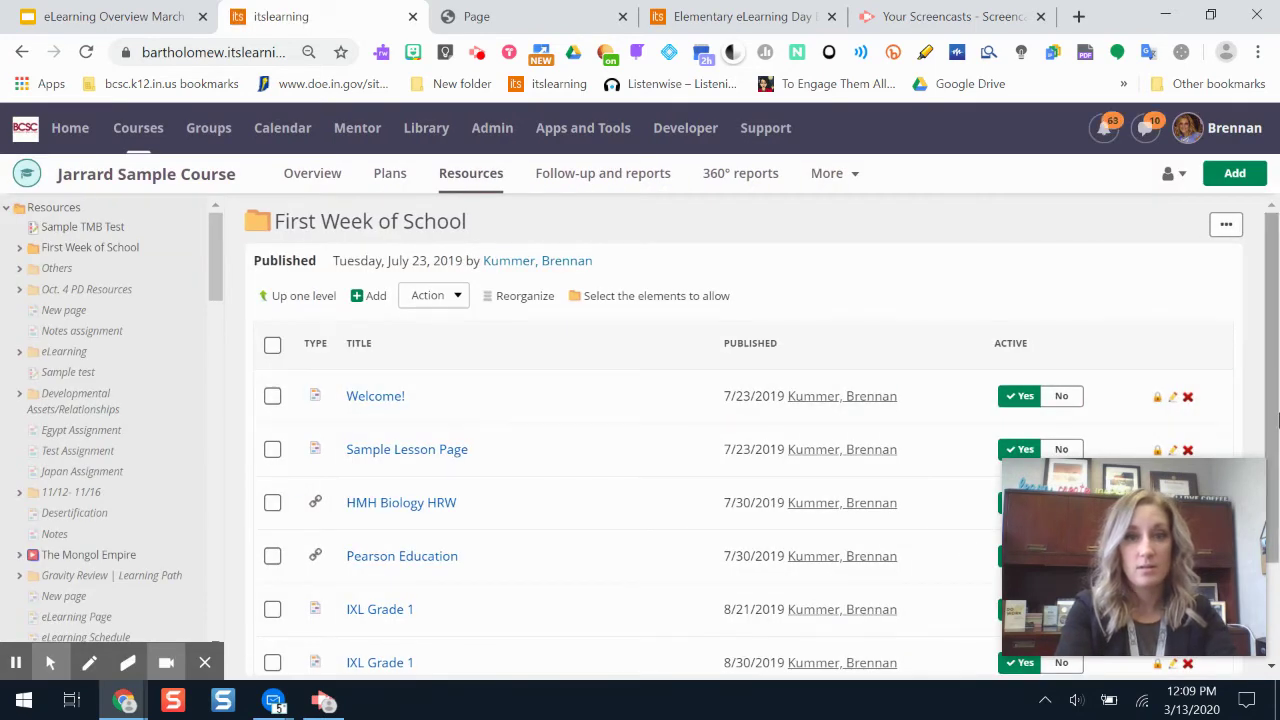
drag(215, 263, 220, 668)
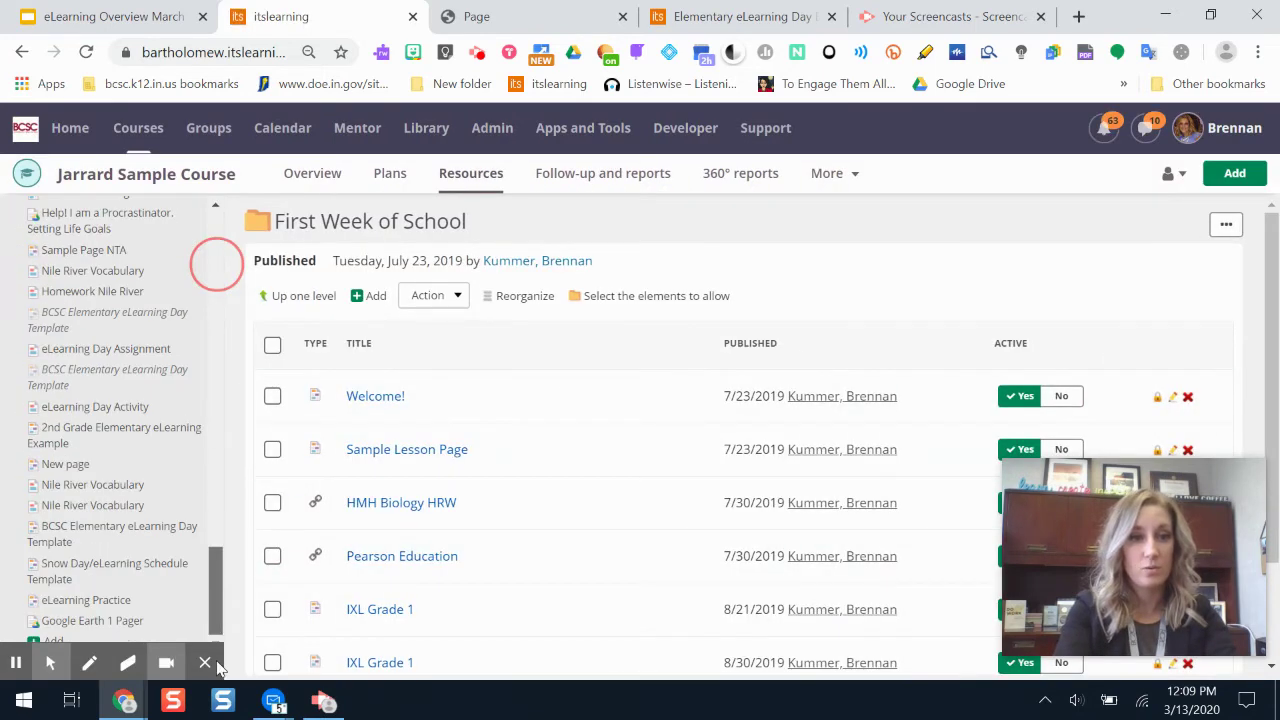
click(152, 536)
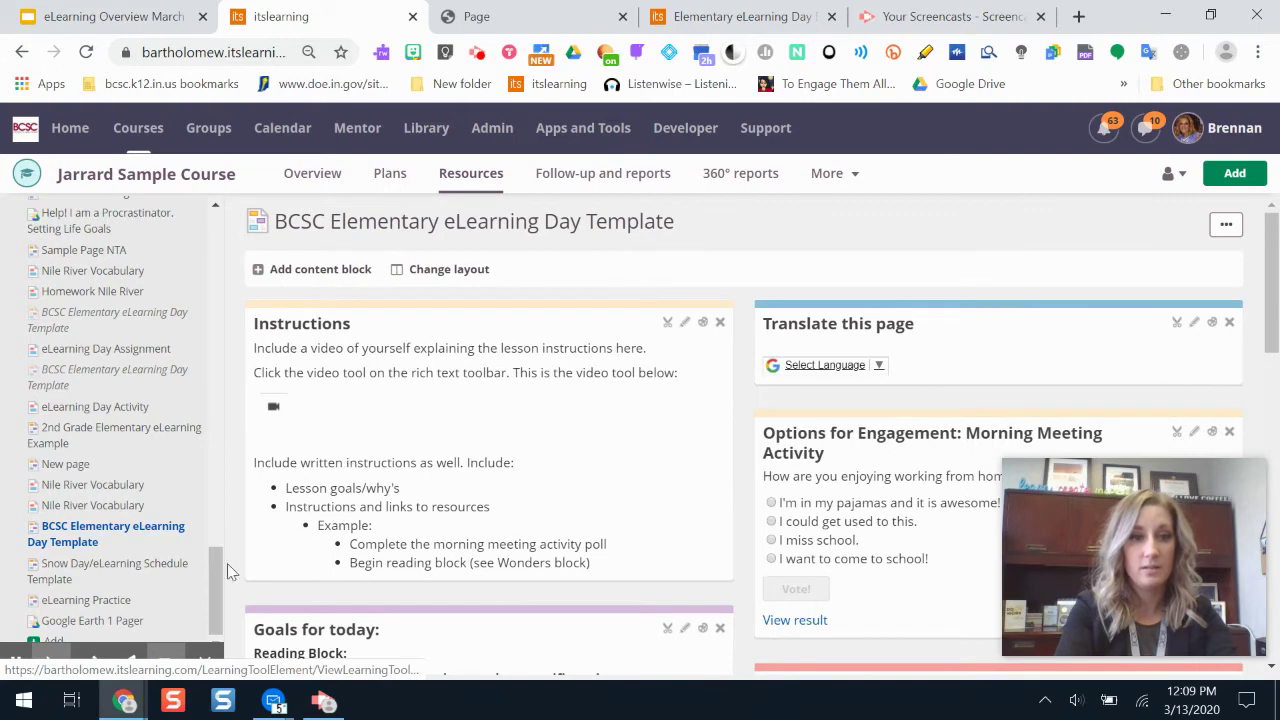
drag(222, 600, 203, 455)
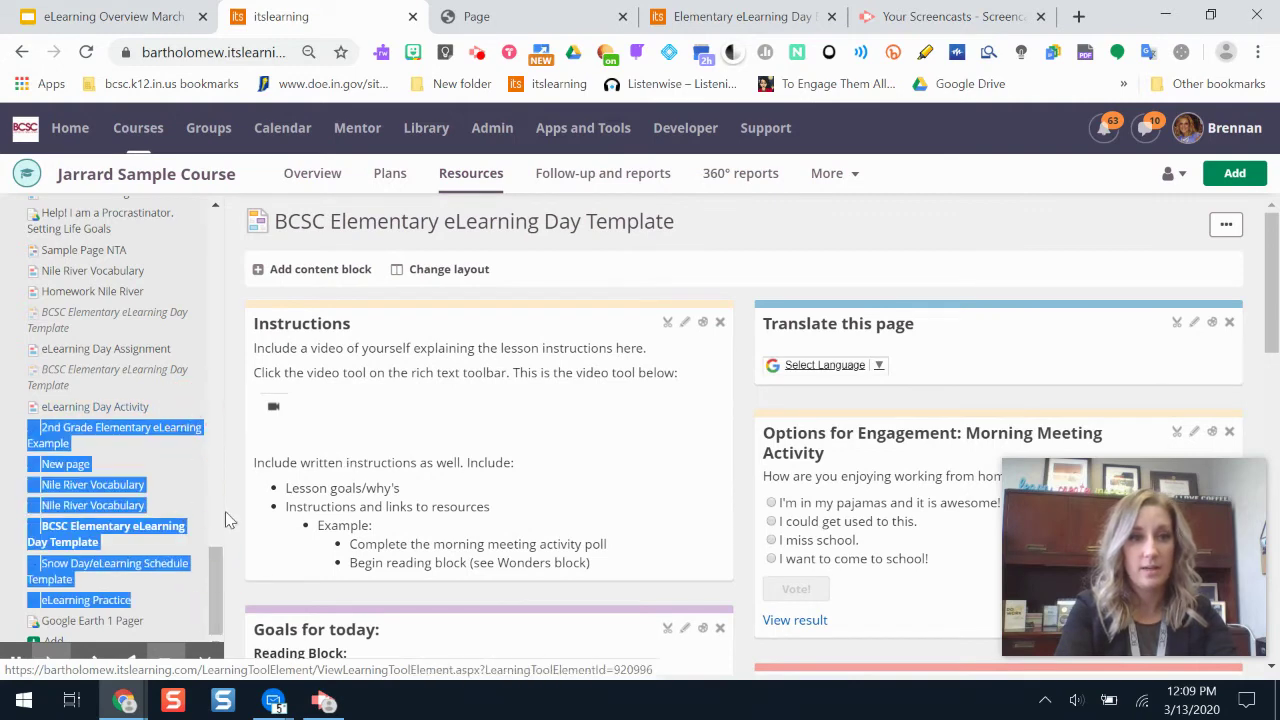
drag(212, 582, 194, 230)
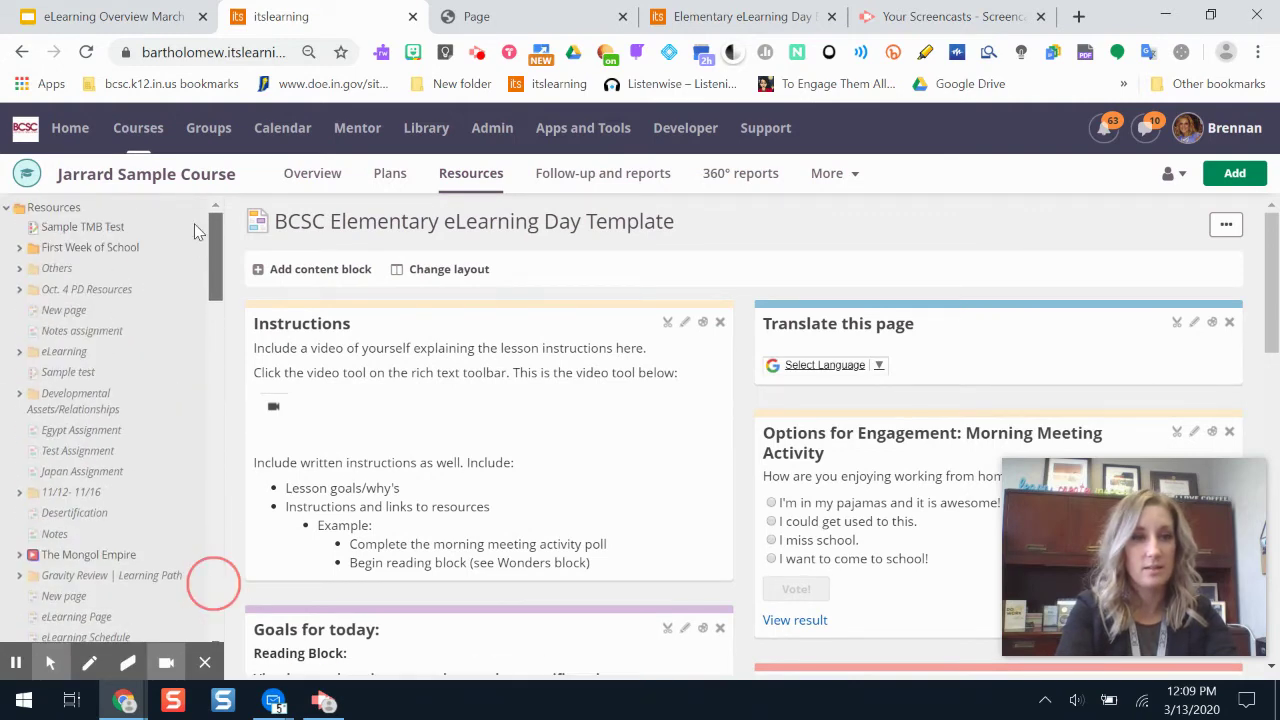
Step: Open the BCSC Elementary eLearning Day Template from the First Week of School folder
click(90, 247)
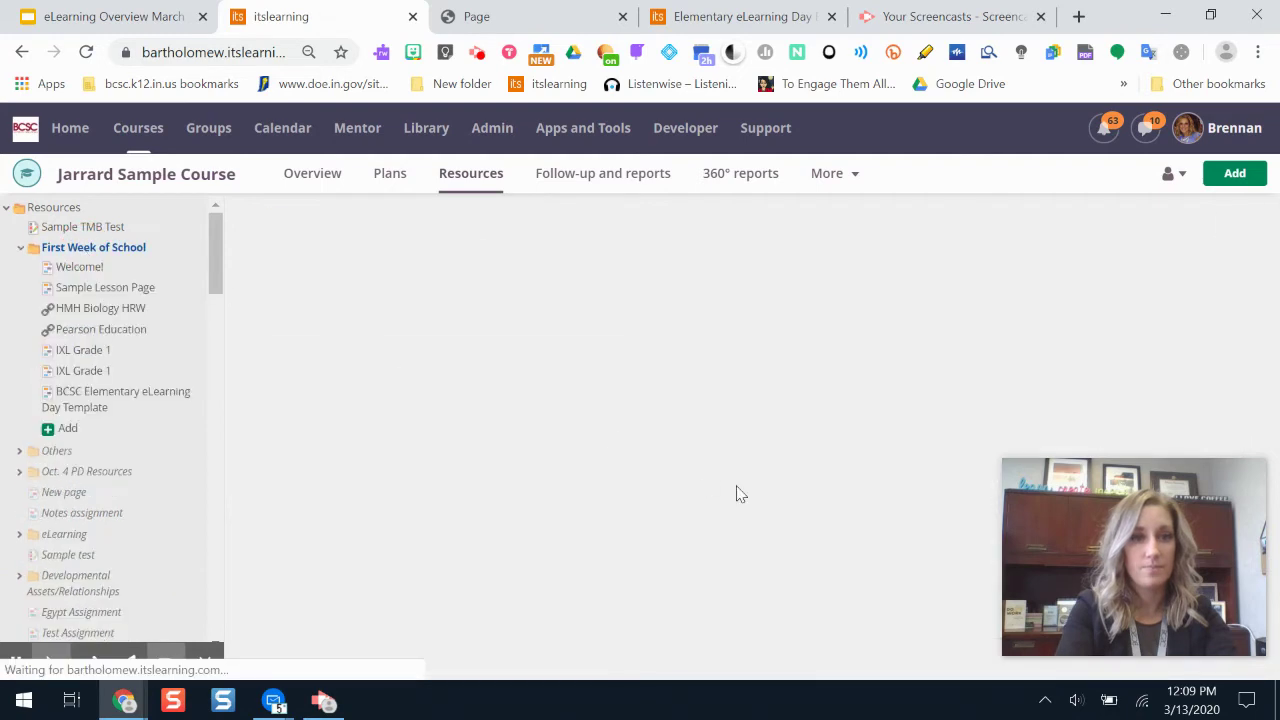
scroll(586, 612, down, 2)
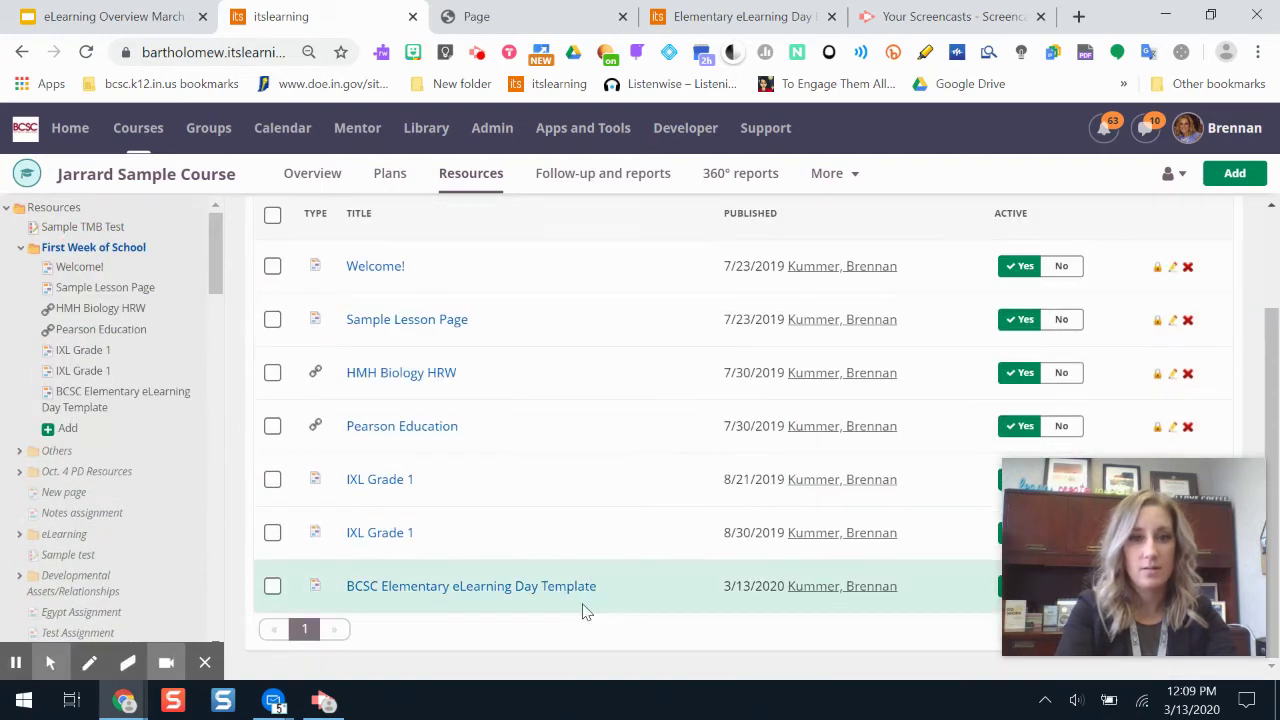
click(543, 588)
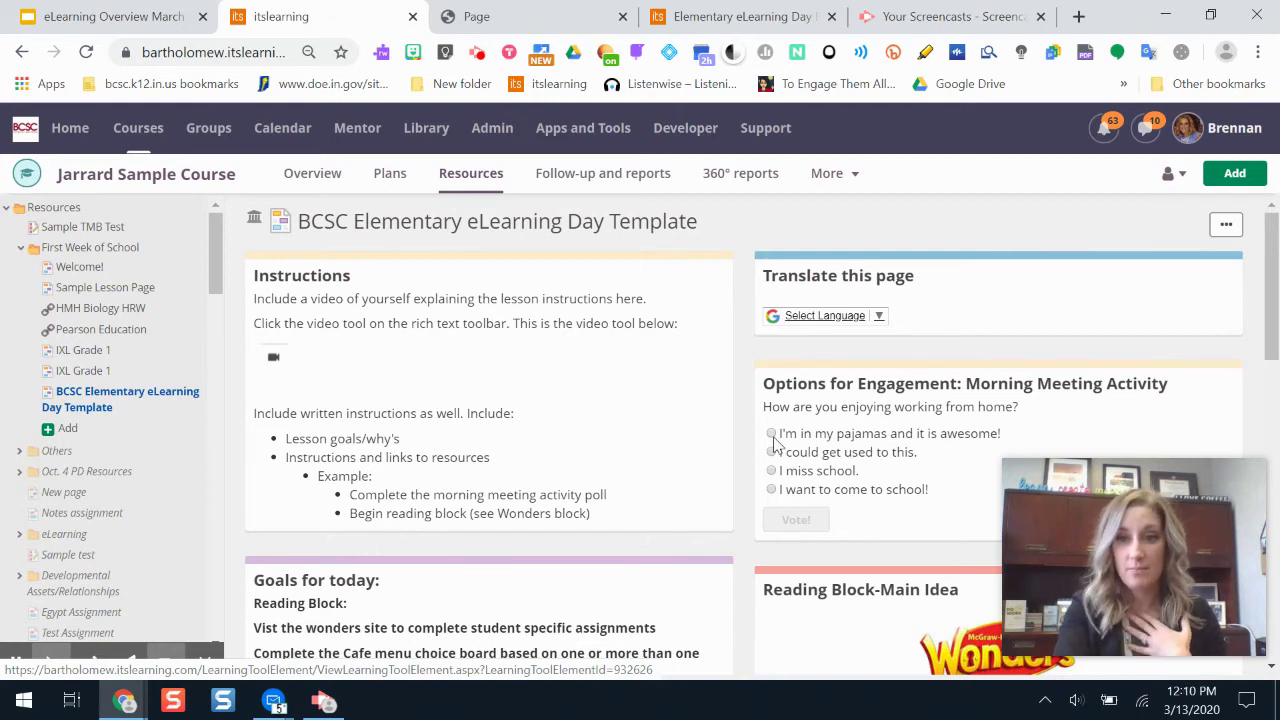
Step: Create an own editable copy of the template page and refresh the page
click(1225, 226)
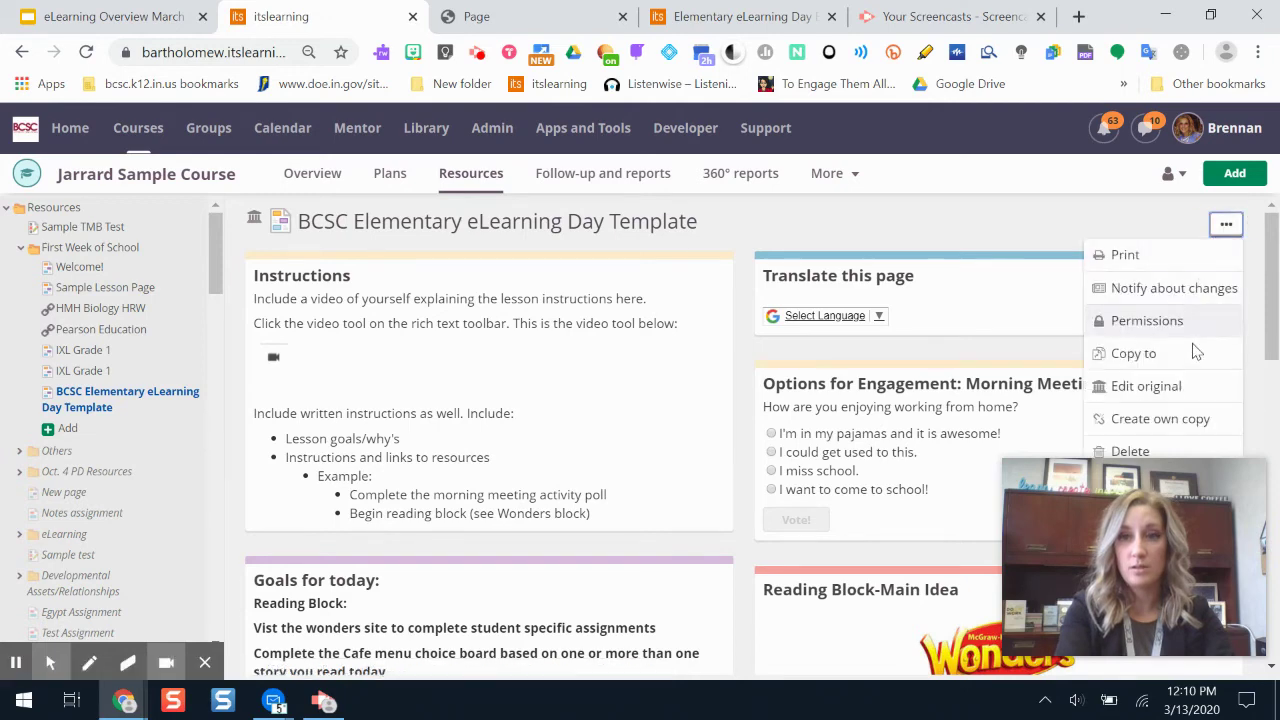
click(1190, 424)
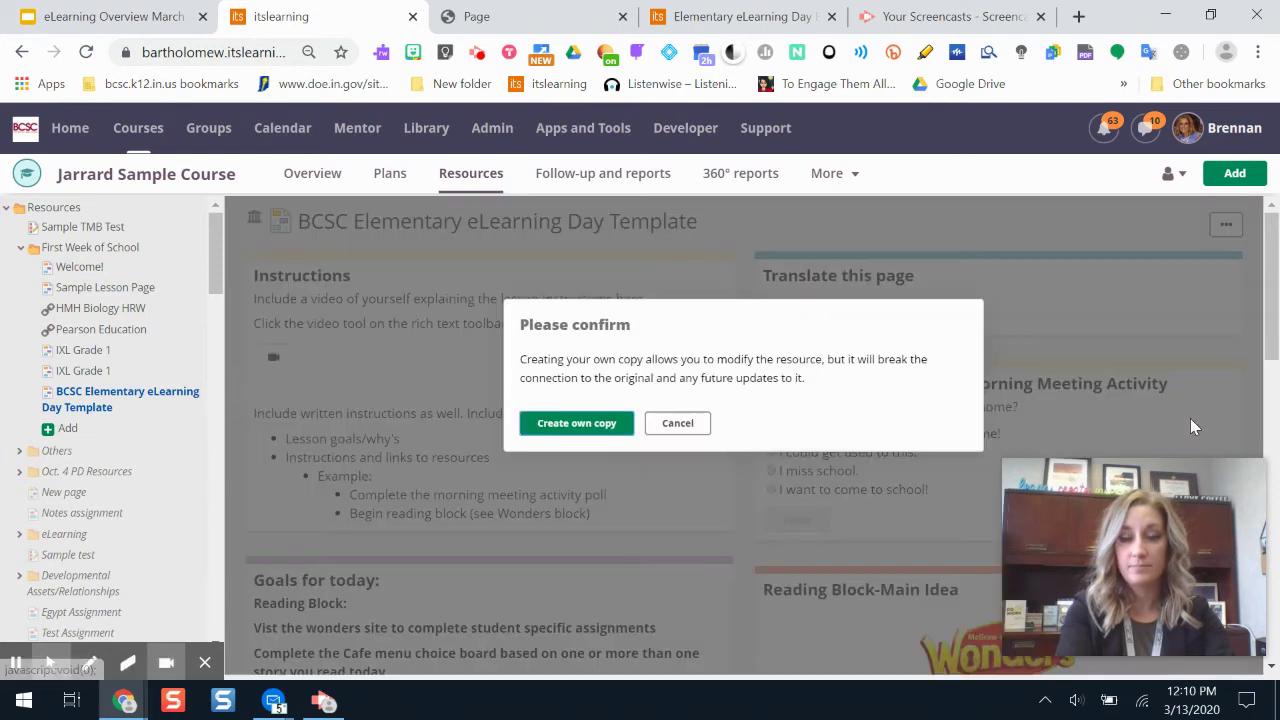
click(585, 424)
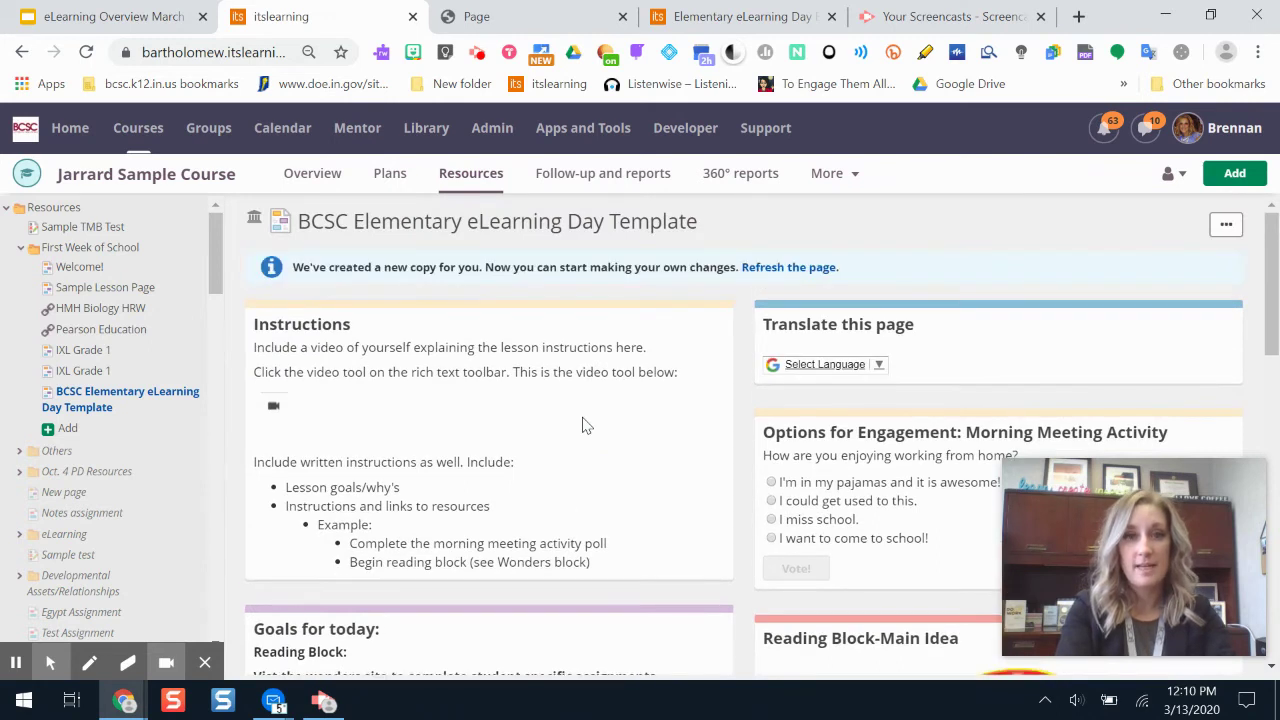
click(775, 268)
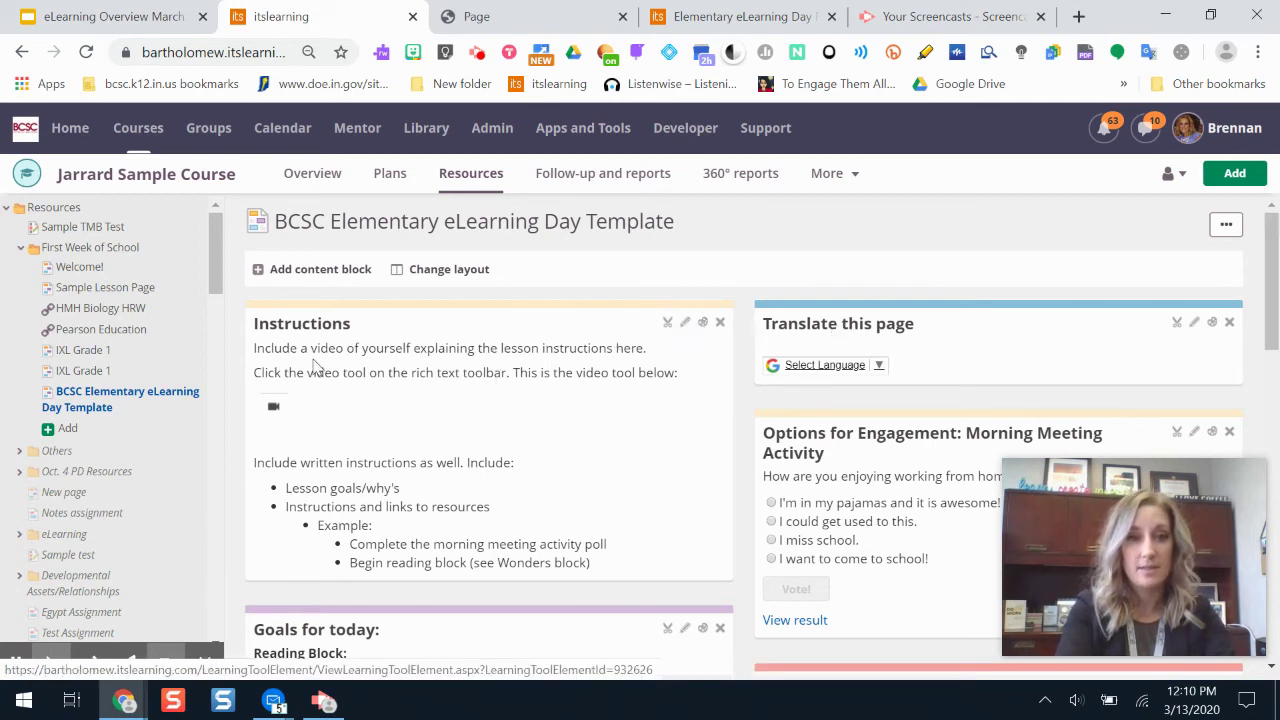
Step: Open the Instructions content block for editing, view the video recorder for its blank line, and close both without recording
click(684, 324)
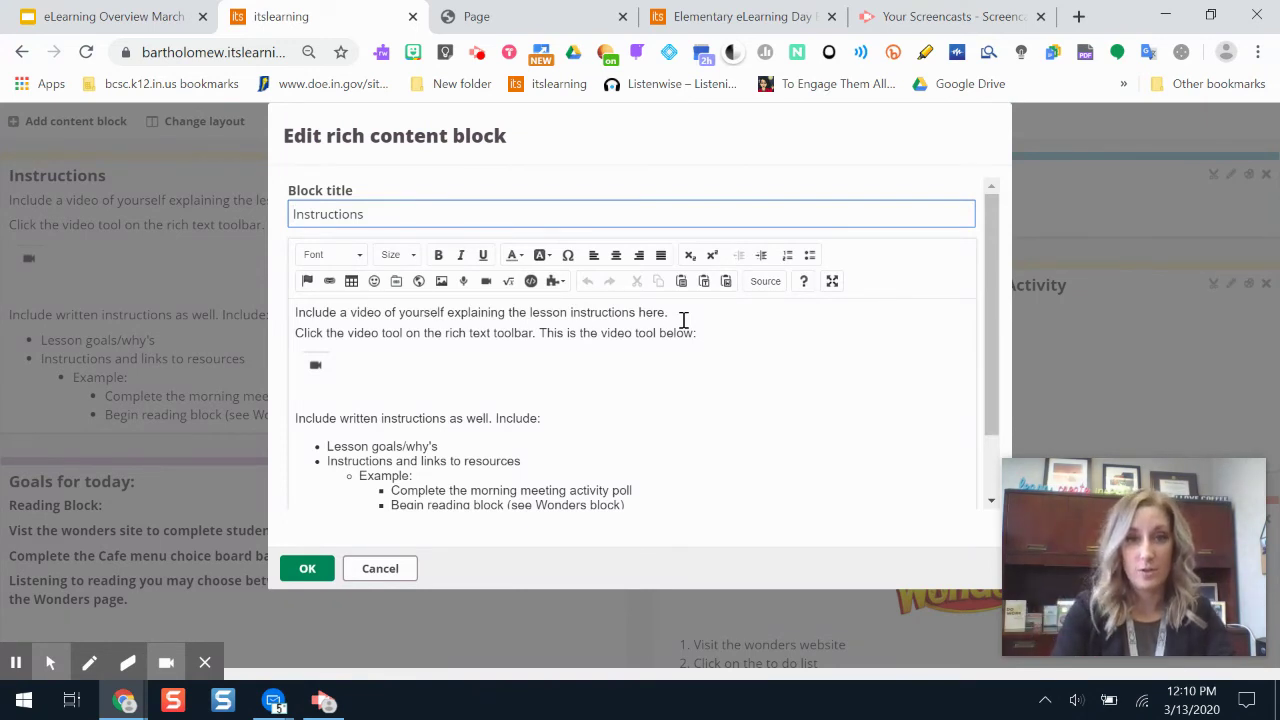
click(387, 396)
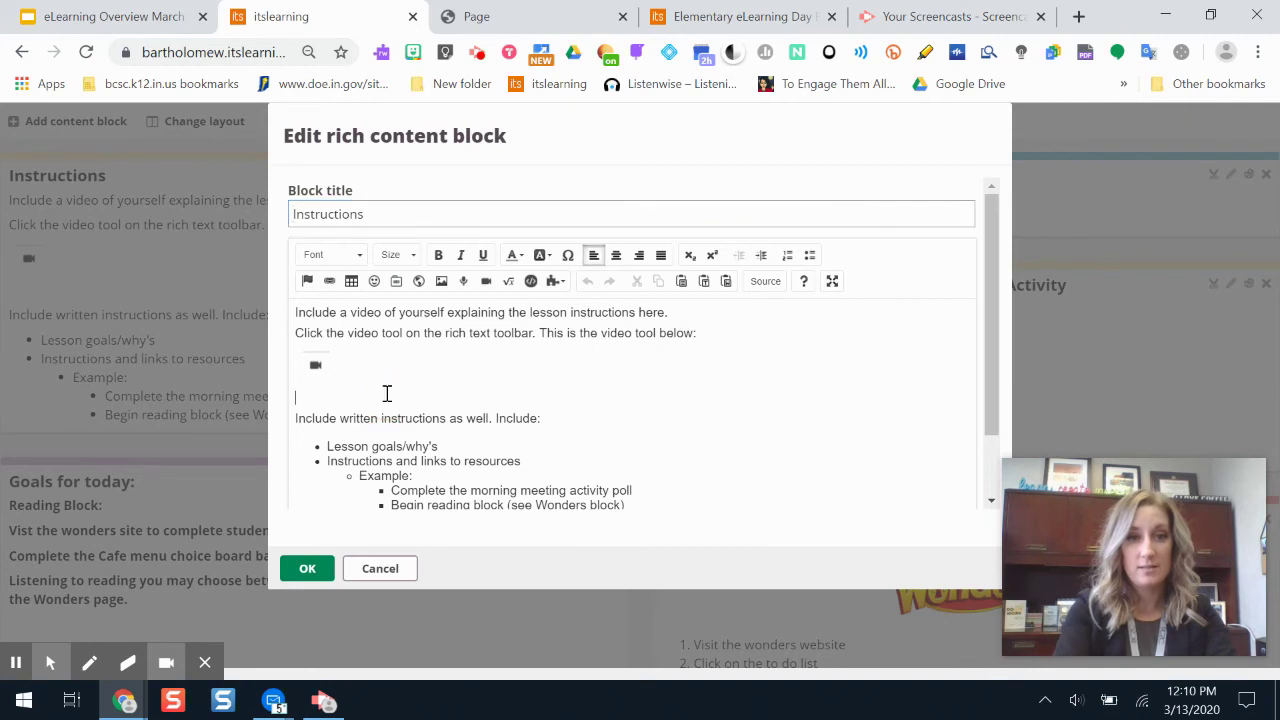
click(486, 283)
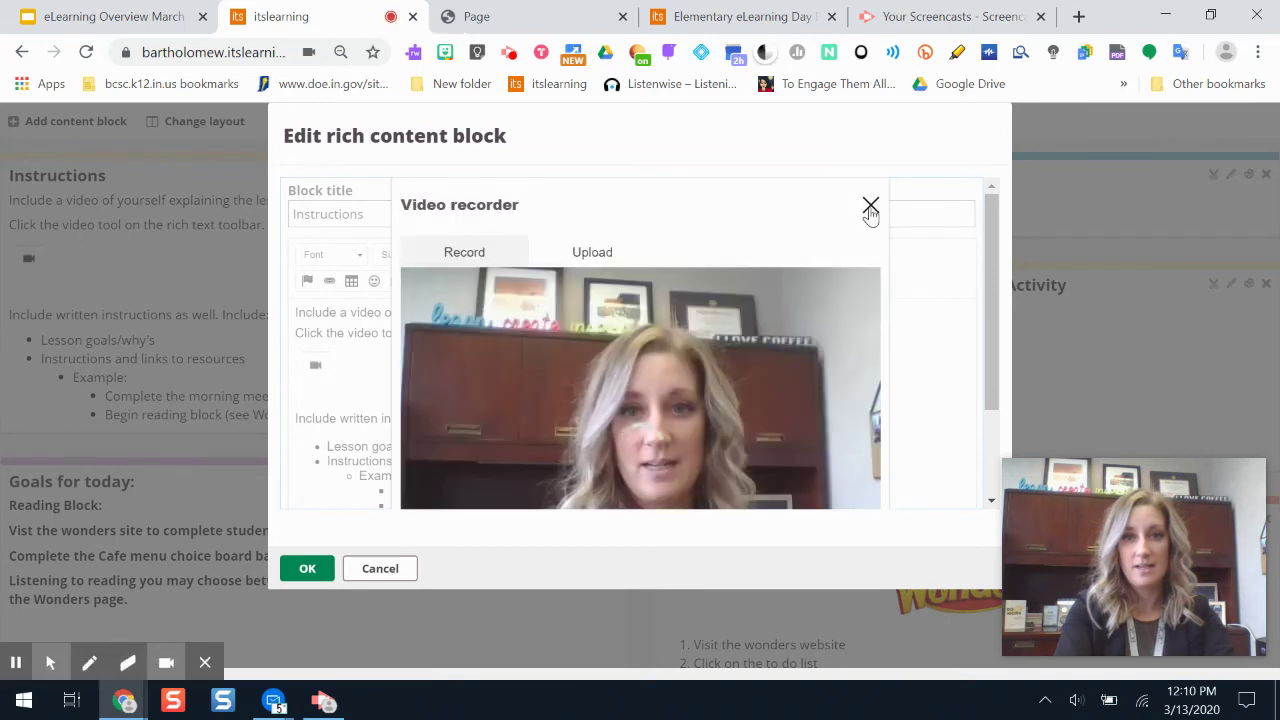
click(871, 206)
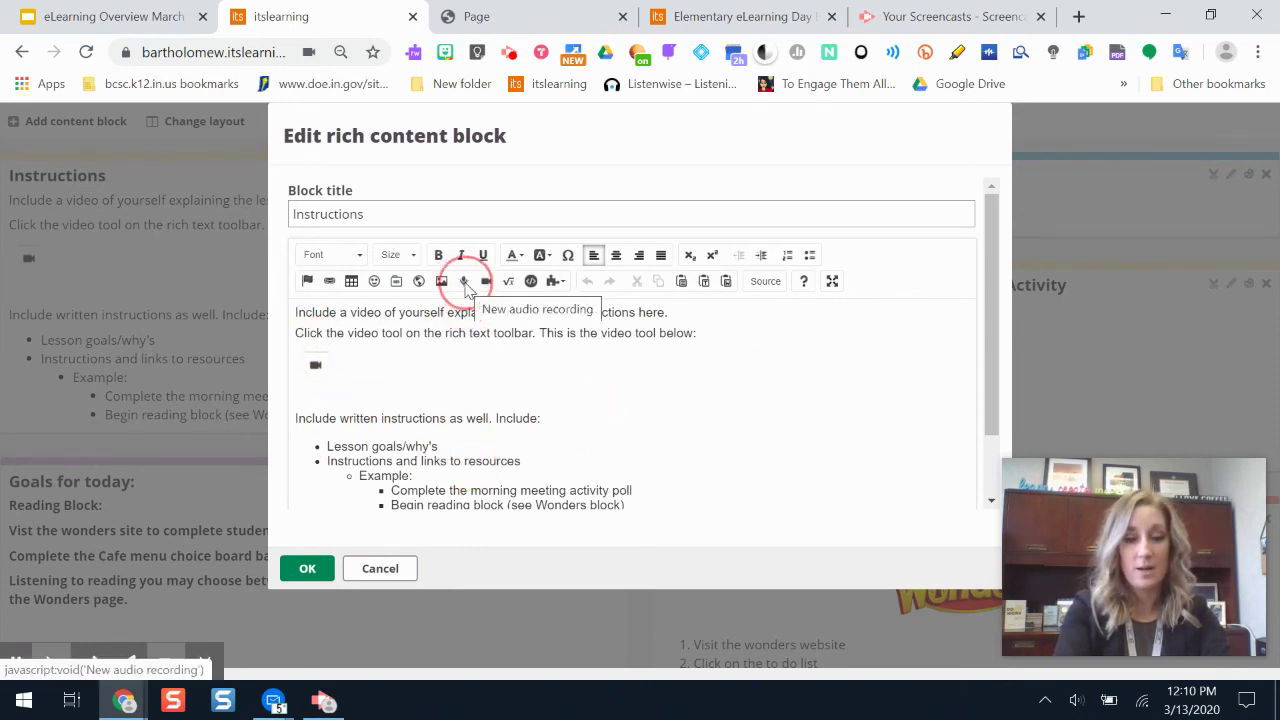
click(301, 569)
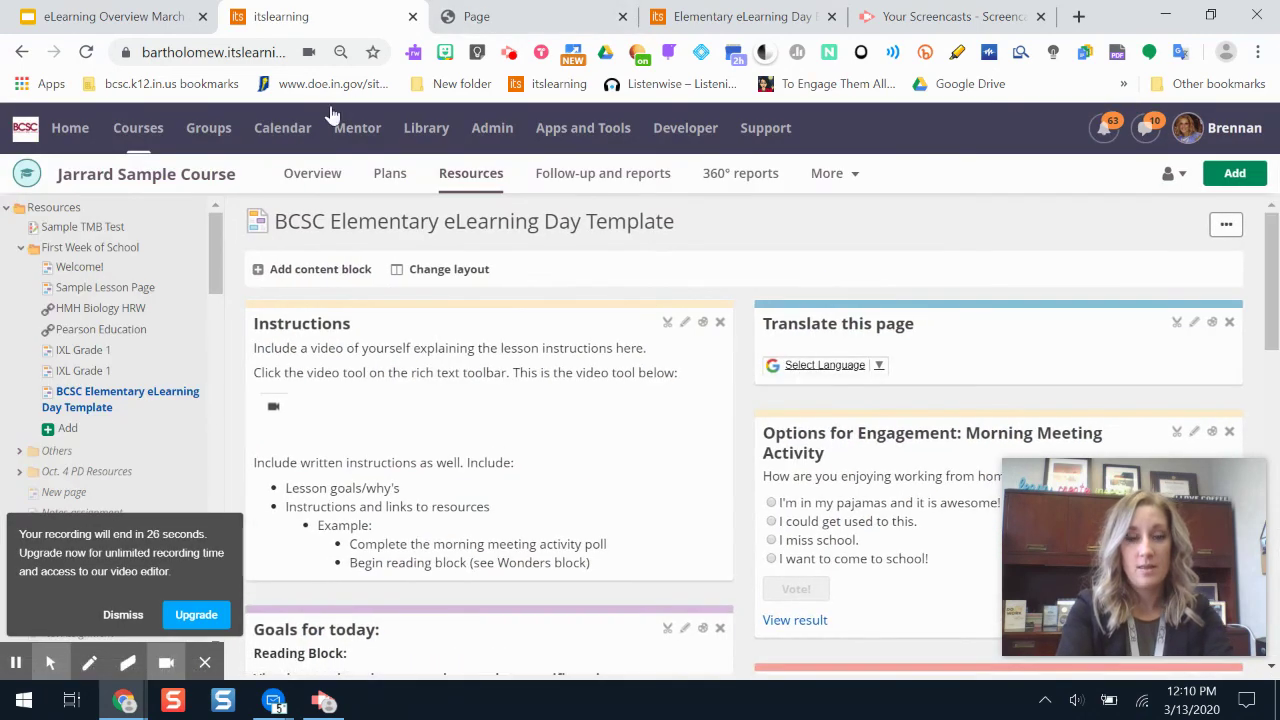
Step: Switch to the BCSC Connect course and browse its eLearning Guidance, Tips, Examples resources
click(136, 132)
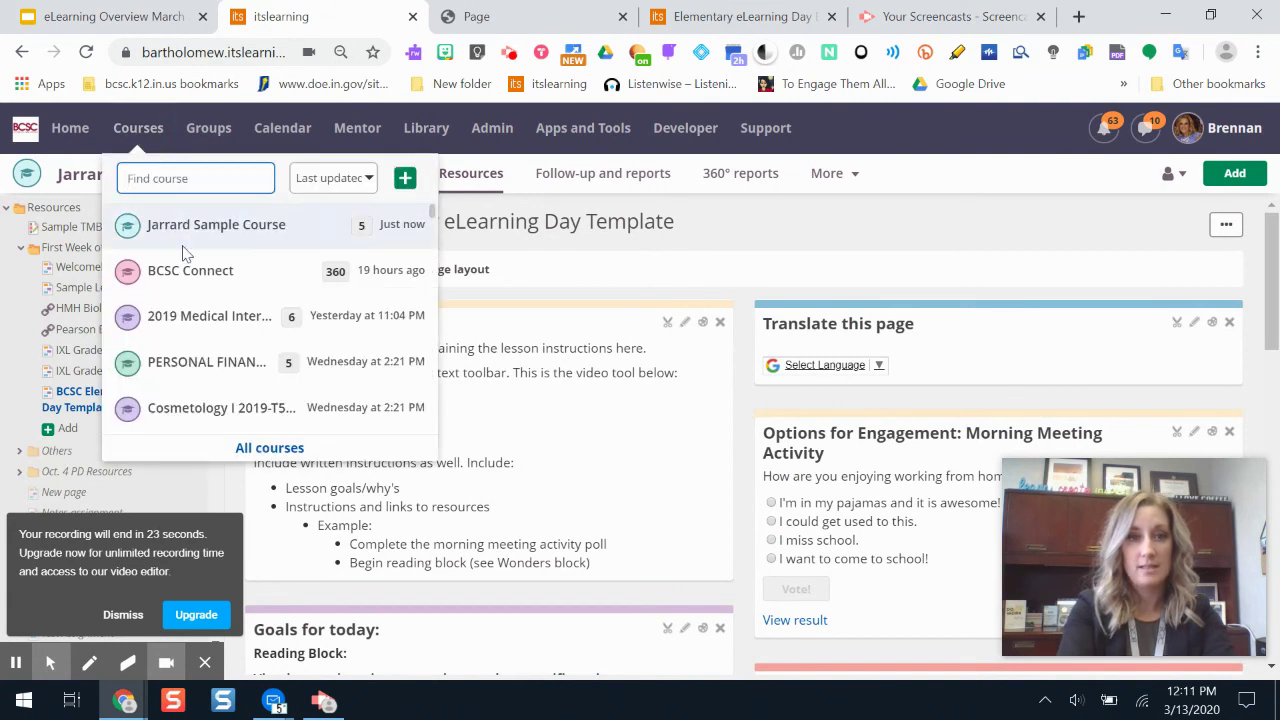
click(204, 271)
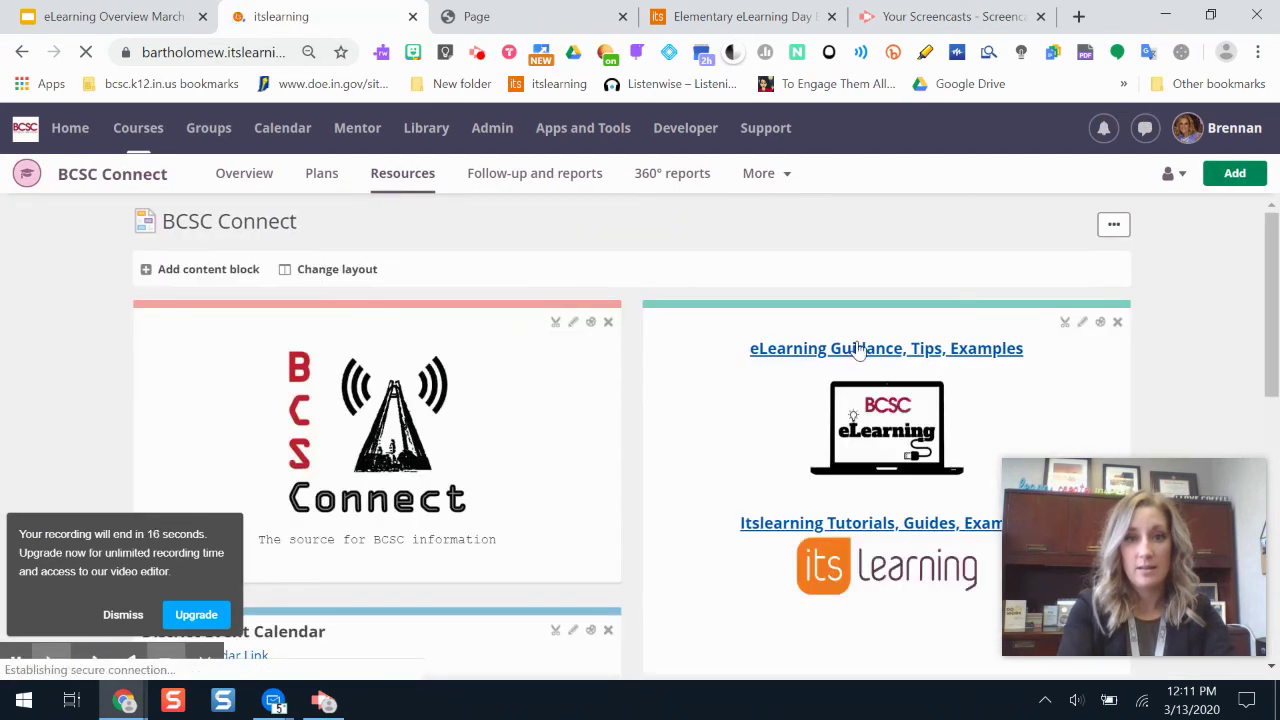
click(858, 347)
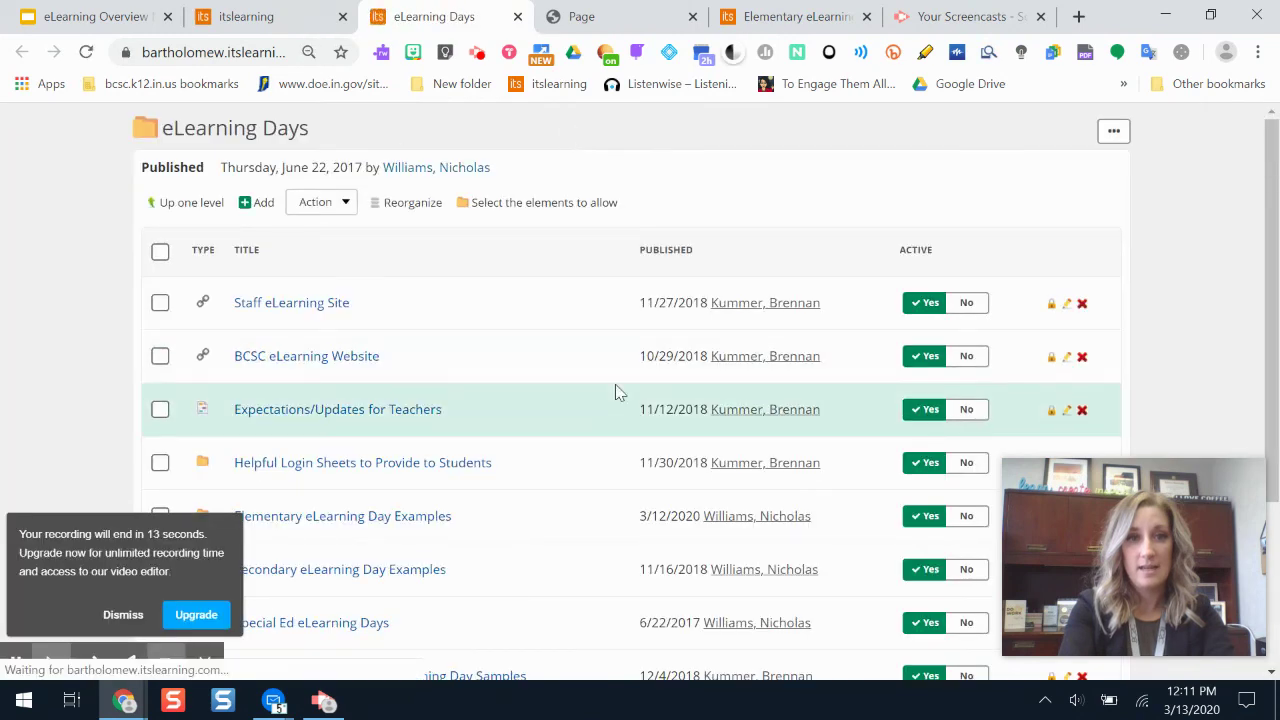
scroll(700, 420, down, 1)
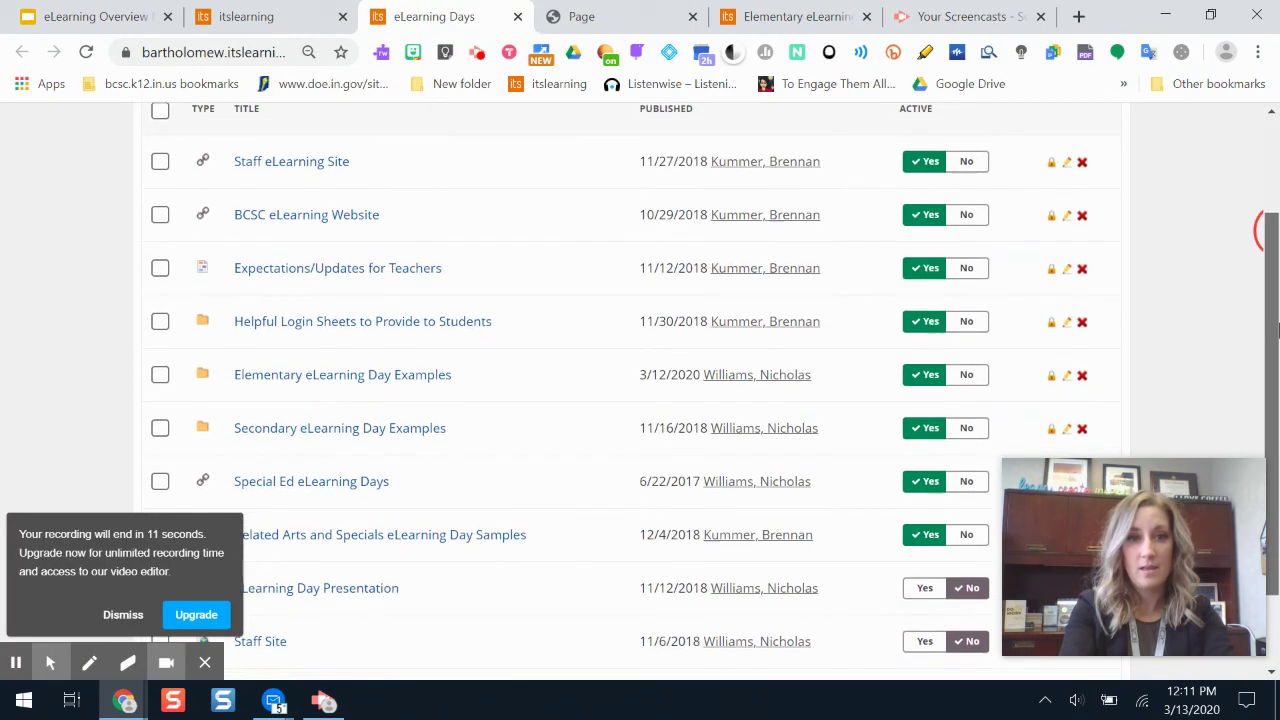